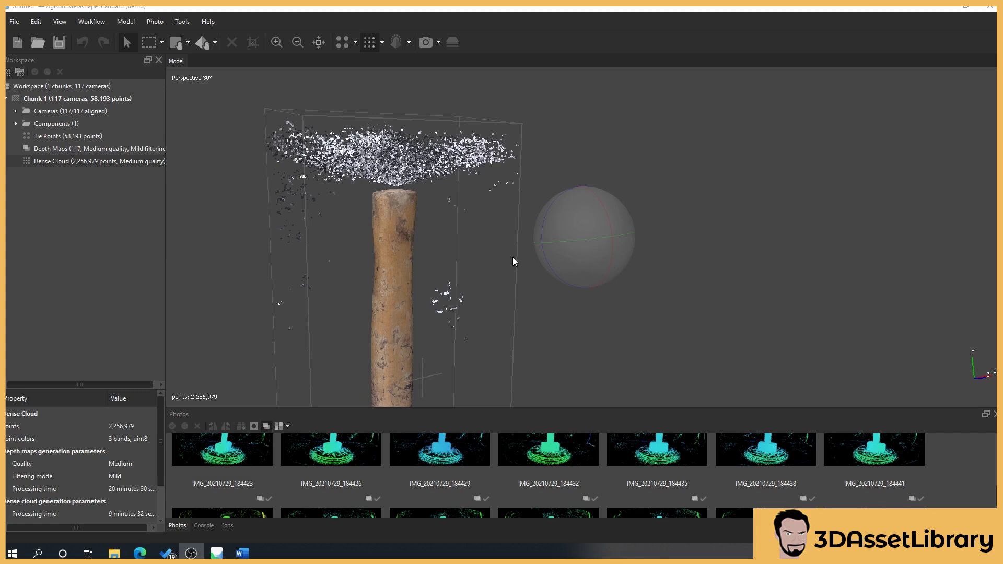
Step: Orbit and zoom the hammer dense cloud to view it and its base from above
{"action": "scroll", "coordinate": [512, 257], "scroll_direction": "down", "scroll_amount": 3}
{"action": "left_click_drag", "start_coordinate": [472, 285], "coordinate": [359, 275]}
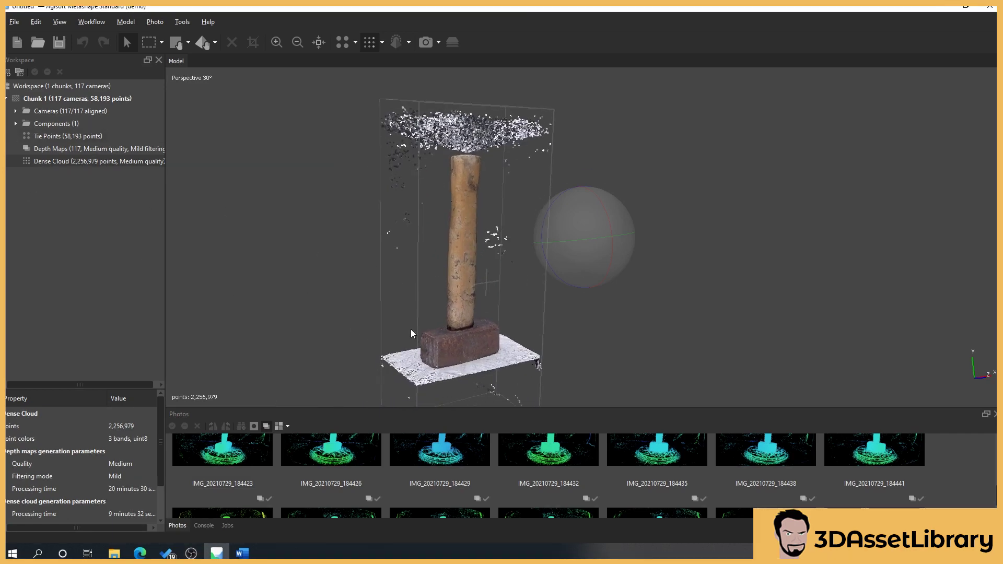
{"action": "left_click_drag", "start_coordinate": [410, 329], "coordinate": [357, 237]}
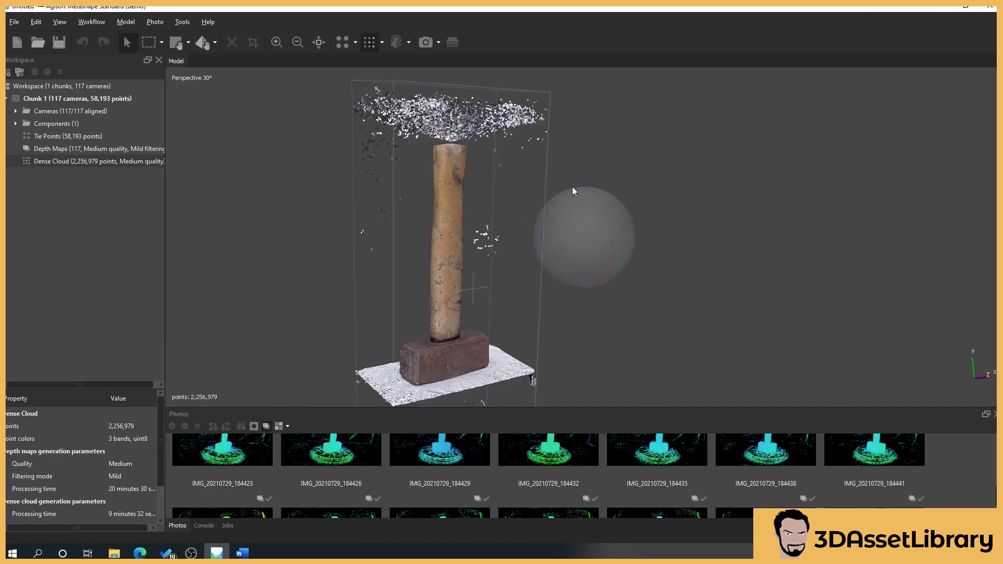
{"action": "right_click_drag", "start_coordinate": [572, 191], "coordinate": [611, 208]}
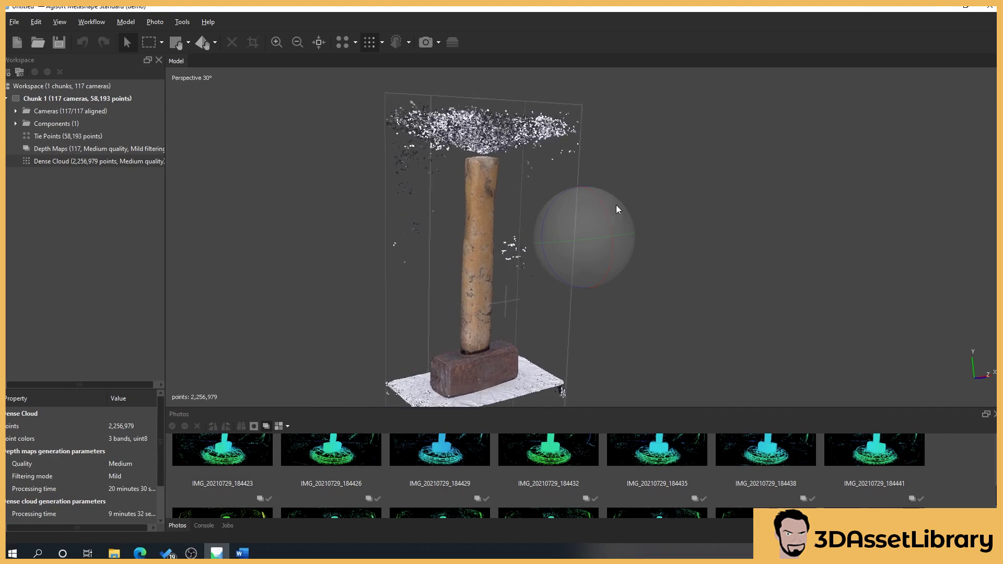
{"action": "left_click_drag", "start_coordinate": [264, 244], "coordinate": [359, 243]}
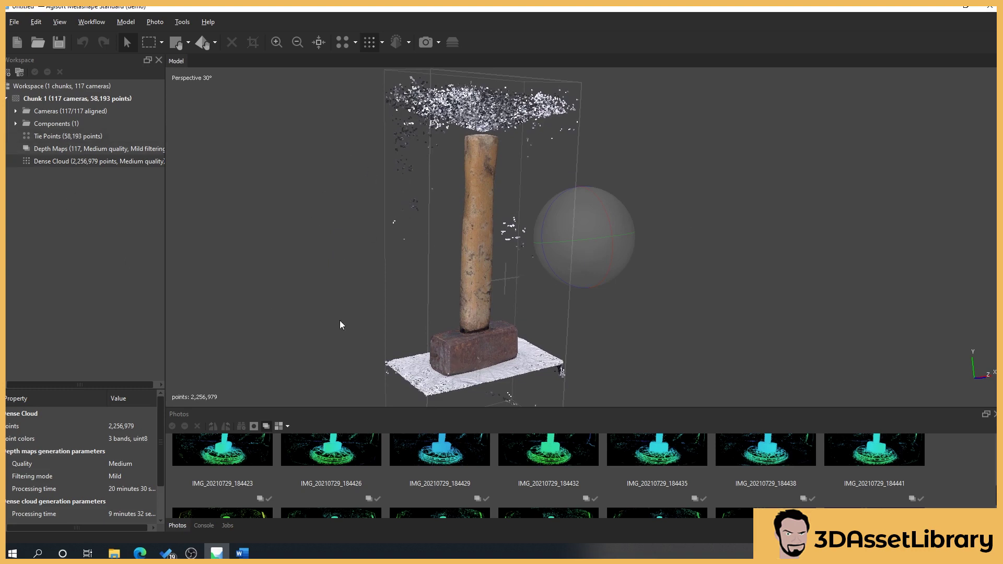
{"action": "scroll", "coordinate": [337, 318], "scroll_direction": "up", "scroll_amount": 5}
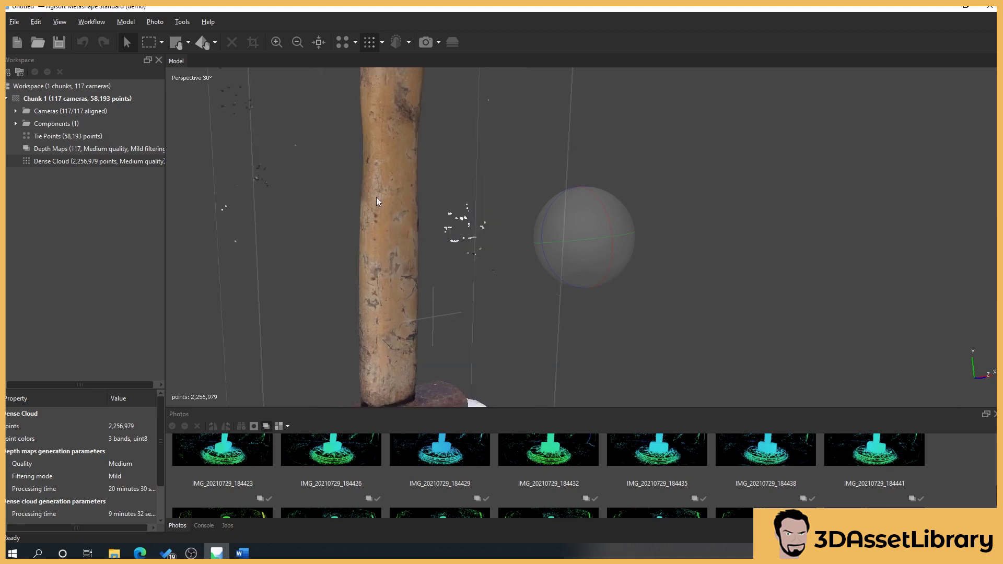
{"action": "scroll", "coordinate": [378, 201], "scroll_direction": "down", "scroll_amount": 5}
{"action": "left_click_drag", "start_coordinate": [425, 340], "coordinate": [517, 245]}
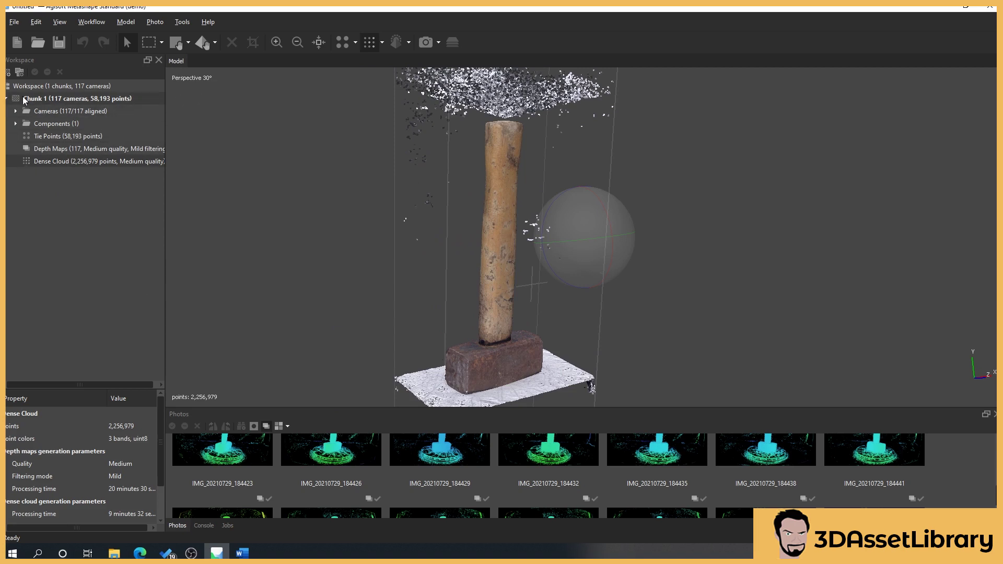
Step: Set up Build Mesh for Chunk 1 with Depth maps source, Medium quality and High face count
{"action": "right_click", "coordinate": [24, 101]}
{"action": "mouse_move", "coordinate": [81, 220]}
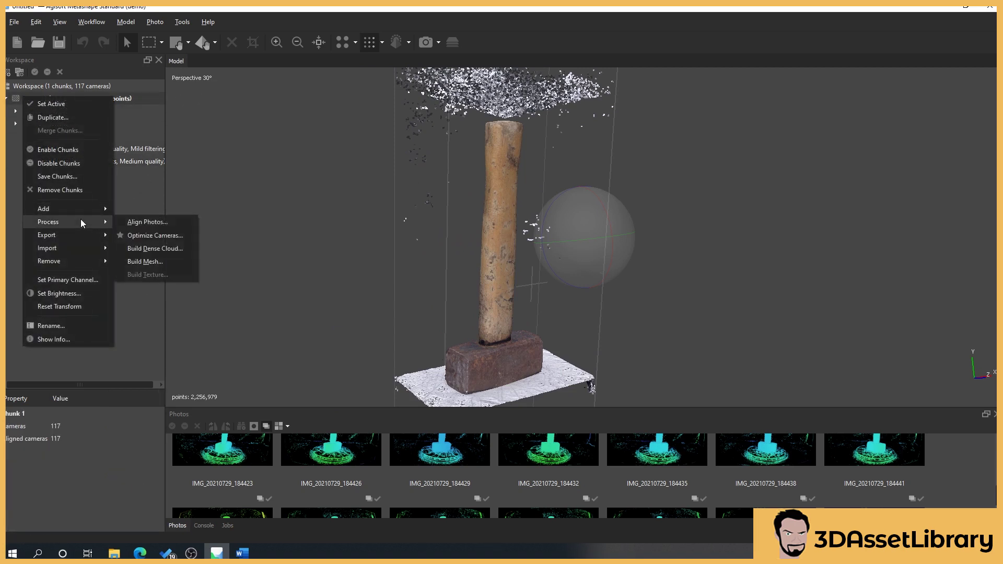
{"action": "left_click", "coordinate": [172, 263]}
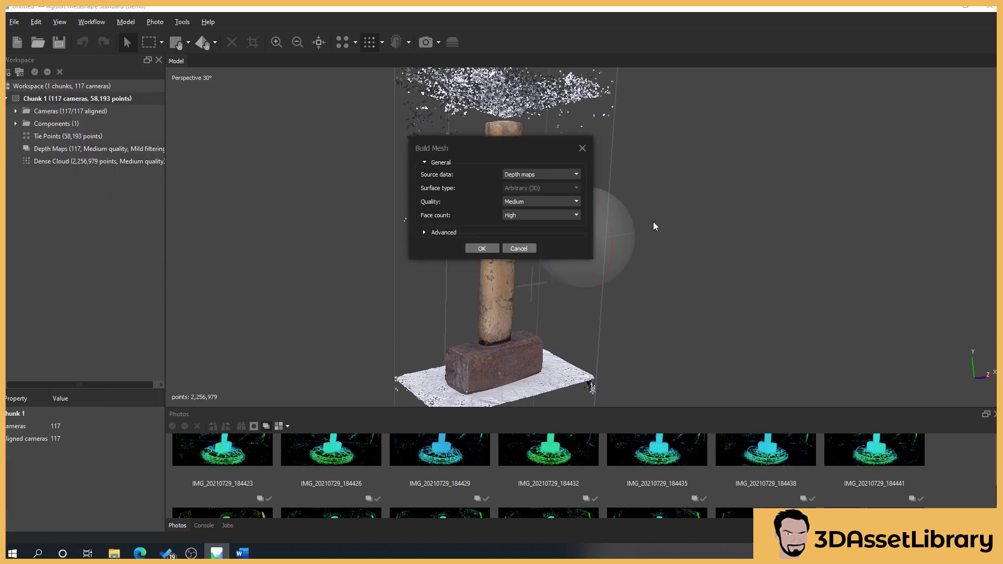
{"action": "left_click", "coordinate": [542, 178]}
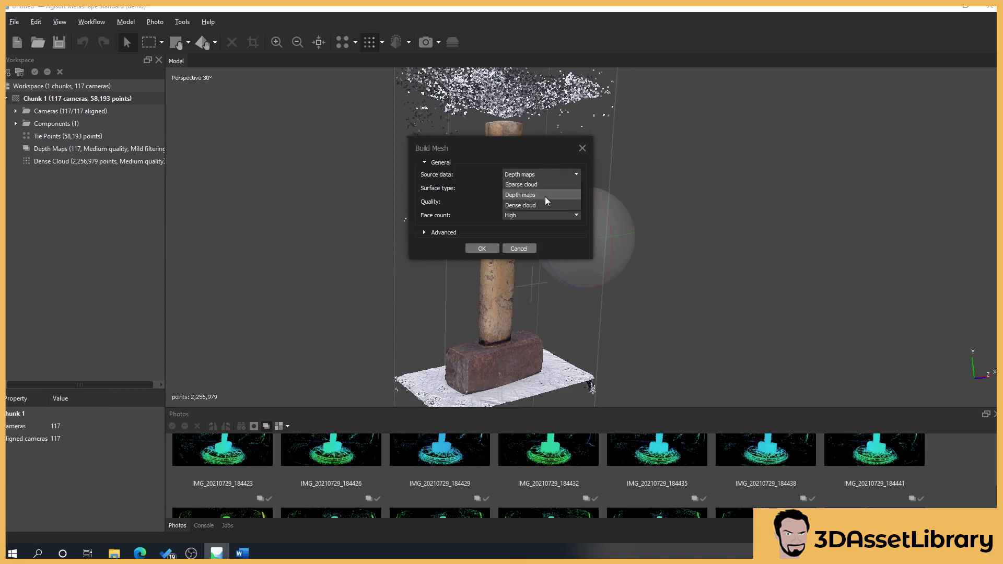
{"action": "left_click", "coordinate": [526, 196]}
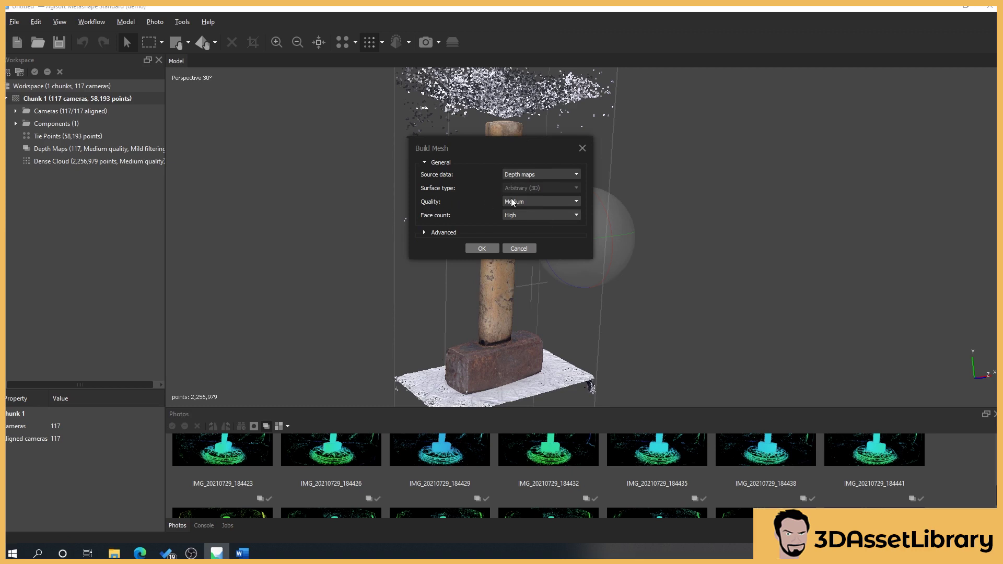
{"action": "left_click", "coordinate": [512, 203]}
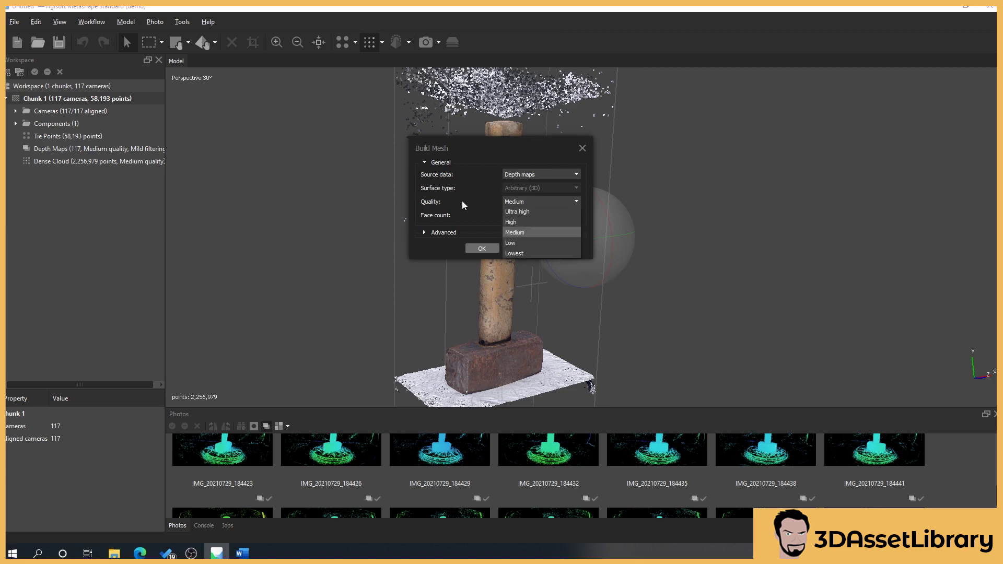
{"action": "left_click", "coordinate": [515, 224]}
{"action": "left_click", "coordinate": [541, 201]}
{"action": "left_click", "coordinate": [546, 233]}
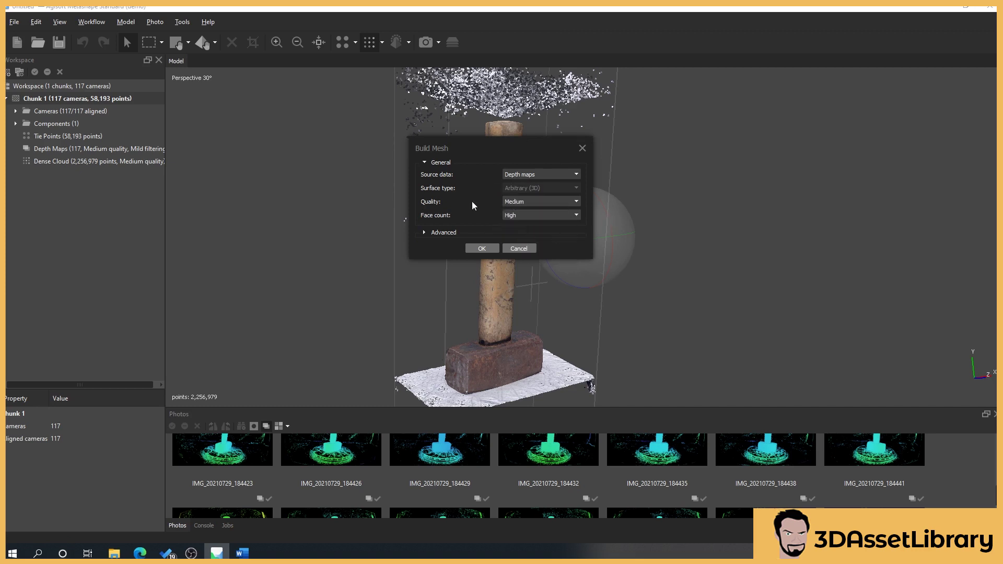
{"action": "left_click", "coordinate": [526, 217]}
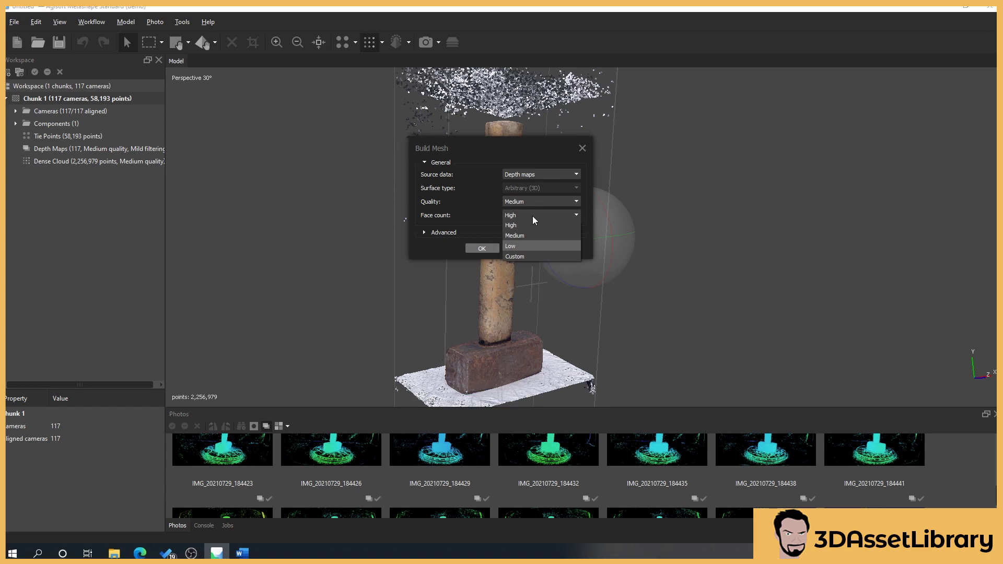
{"action": "left_click", "coordinate": [509, 226]}
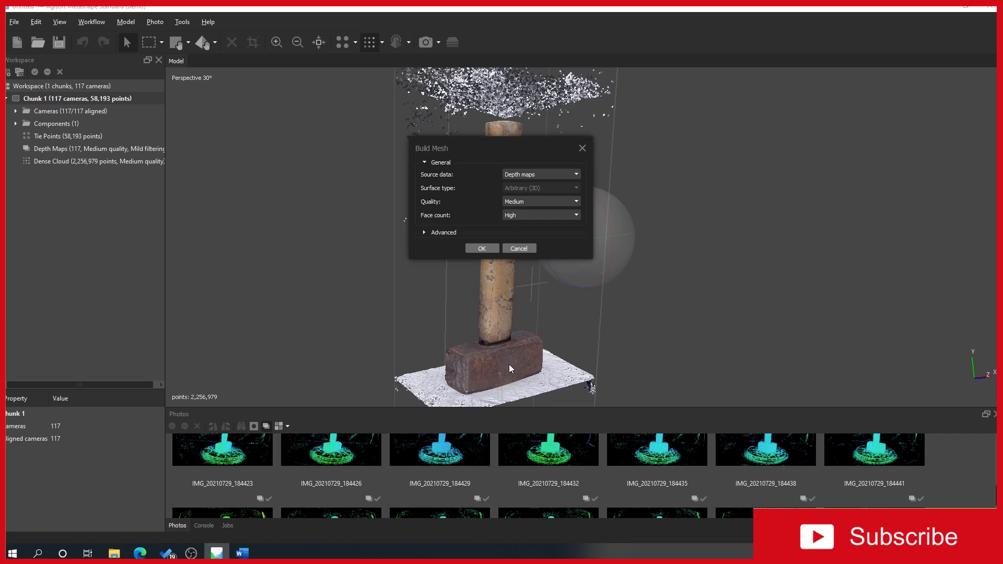
{"action": "left_click", "coordinate": [424, 233]}
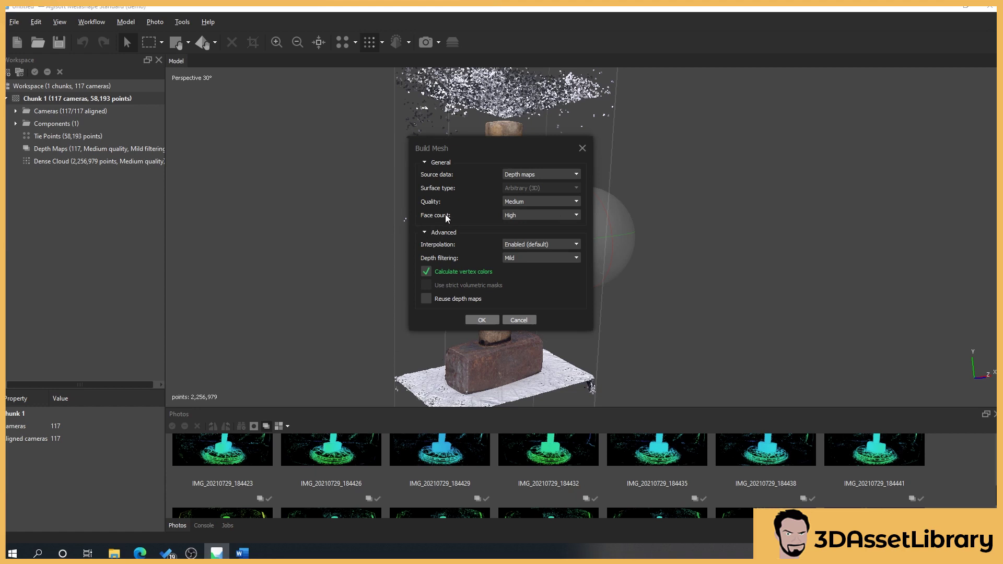
{"action": "left_click", "coordinate": [424, 232]}
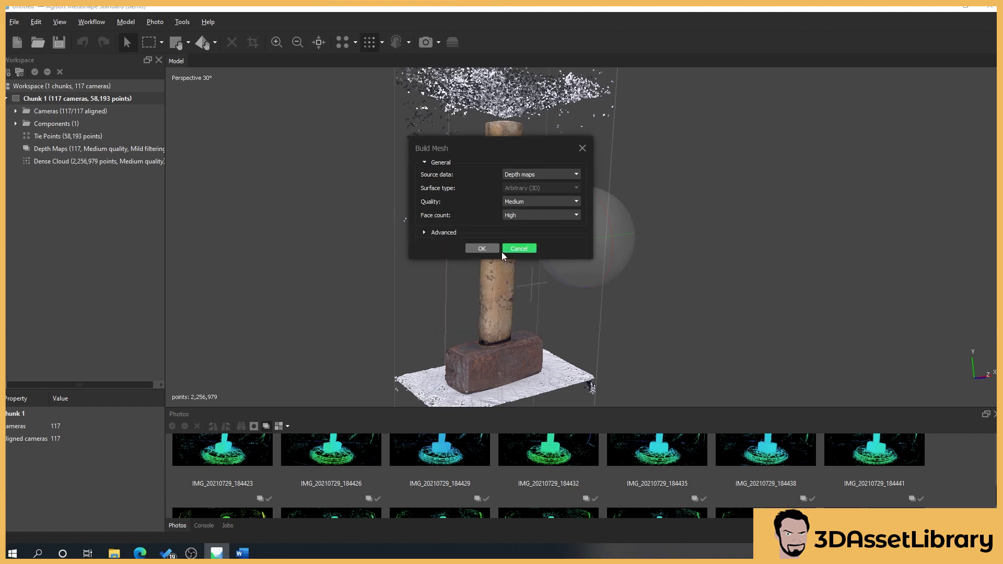
Step: Build the mesh, then orbit and zoom around the new 234,373-face hammer model
{"action": "left_click", "coordinate": [481, 248]}
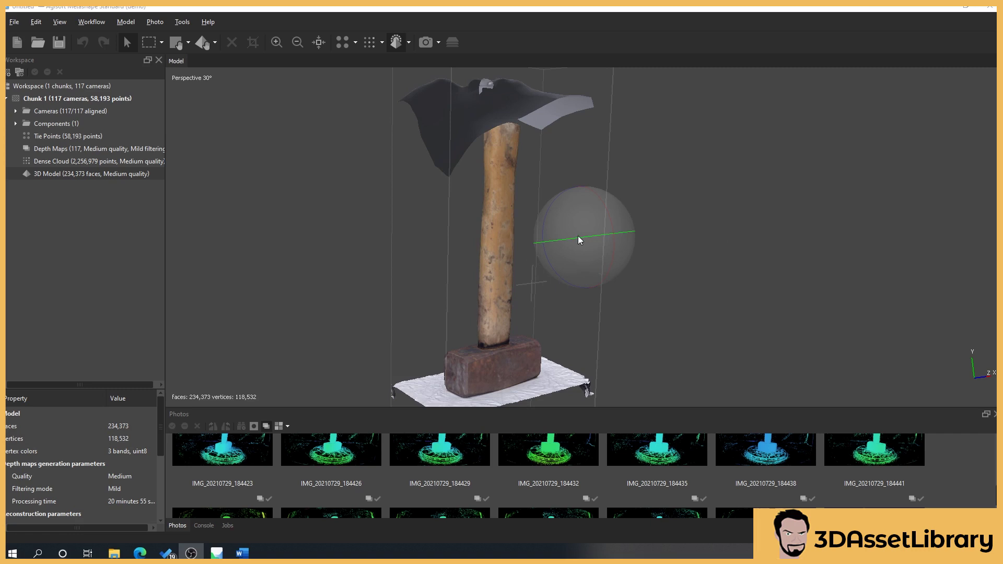
{"action": "left_click_drag", "start_coordinate": [578, 237], "coordinate": [409, 155]}
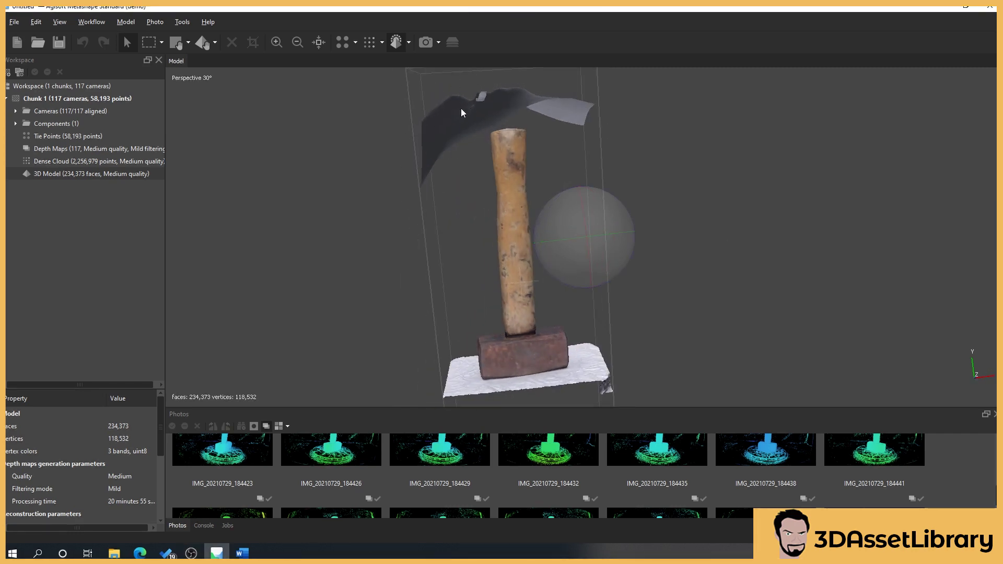
{"action": "left_click_drag", "start_coordinate": [537, 221], "coordinate": [547, 381]}
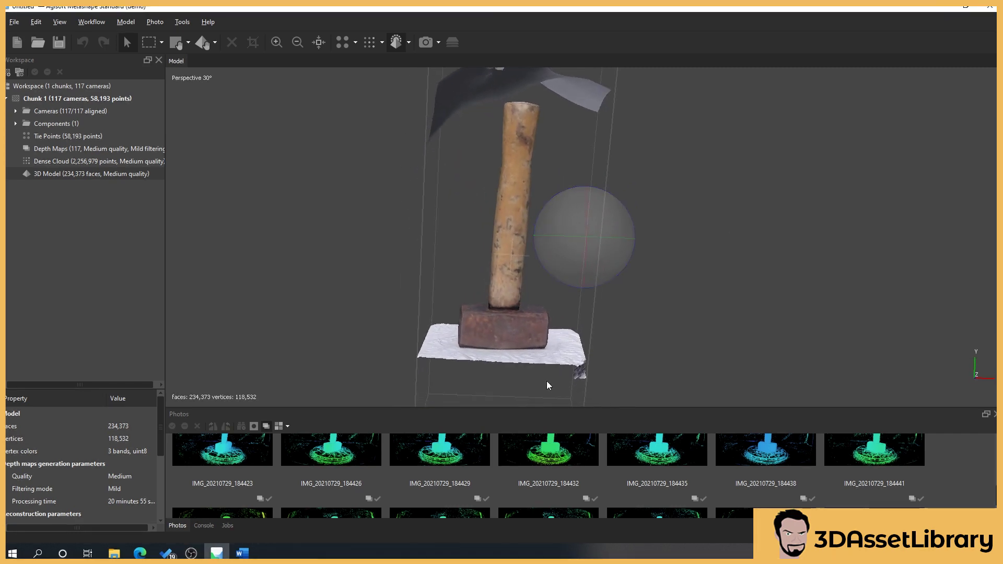
{"action": "scroll", "coordinate": [425, 258], "scroll_direction": "up", "scroll_amount": 8}
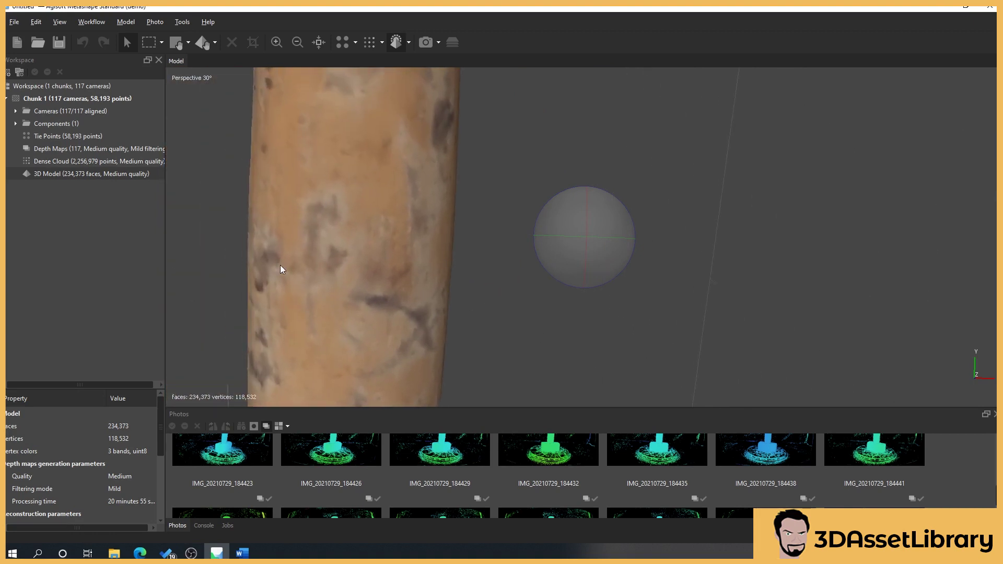
{"action": "left_click_drag", "start_coordinate": [280, 264], "coordinate": [266, 265]}
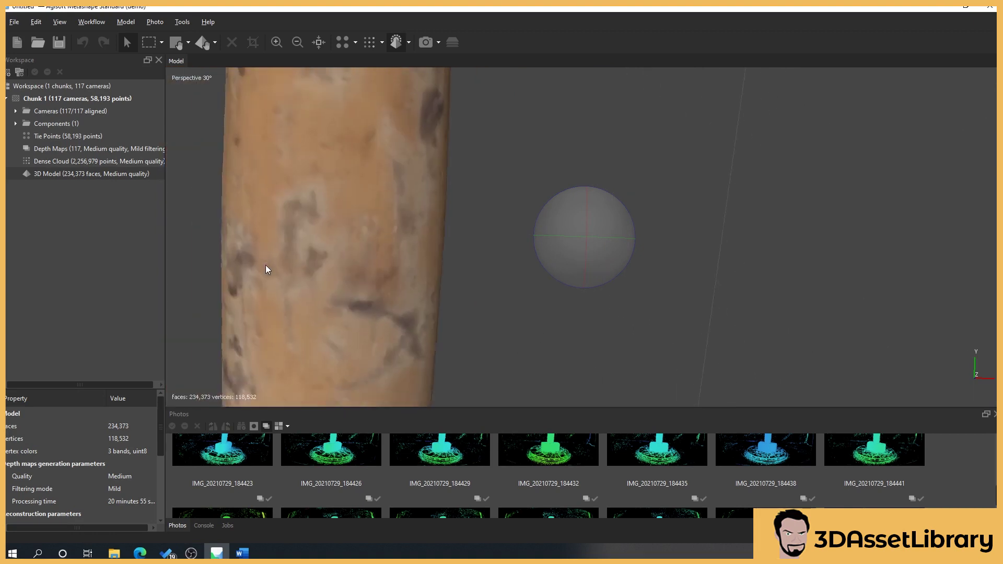
{"action": "scroll", "coordinate": [265, 264], "scroll_direction": "down", "scroll_amount": 8}
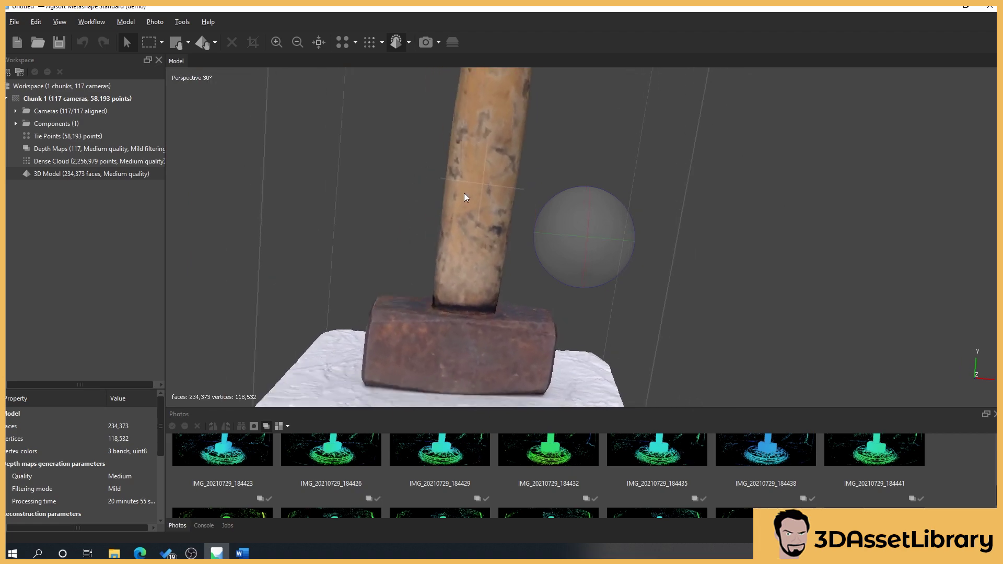
{"action": "scroll", "coordinate": [386, 206], "scroll_direction": "up", "scroll_amount": 6}
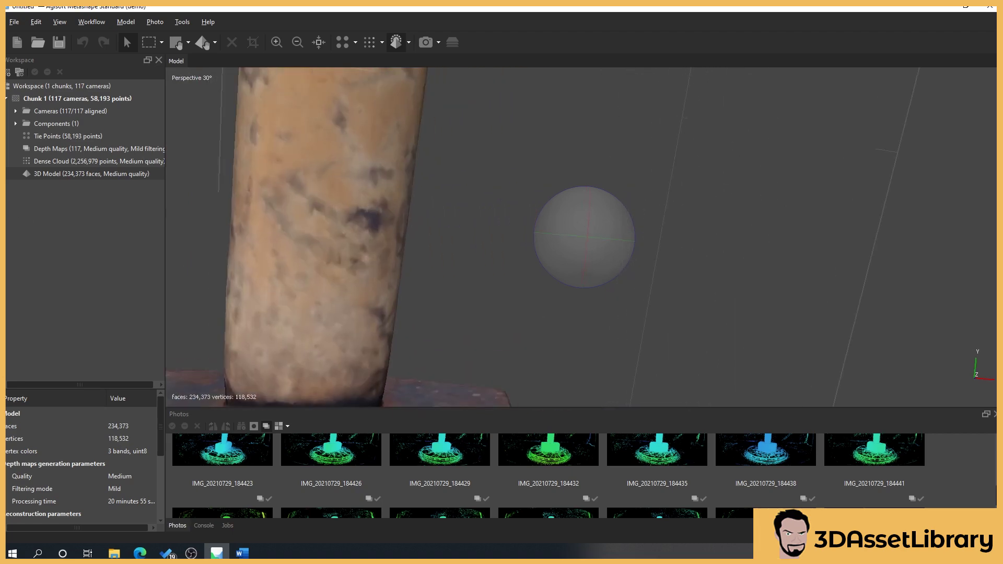
Step: Toggle between the dense cloud and 3D model, then orbit around the hammer and base
{"action": "double_click", "coordinate": [85, 161]}
{"action": "left_click_drag", "start_coordinate": [278, 211], "coordinate": [299, 208]}
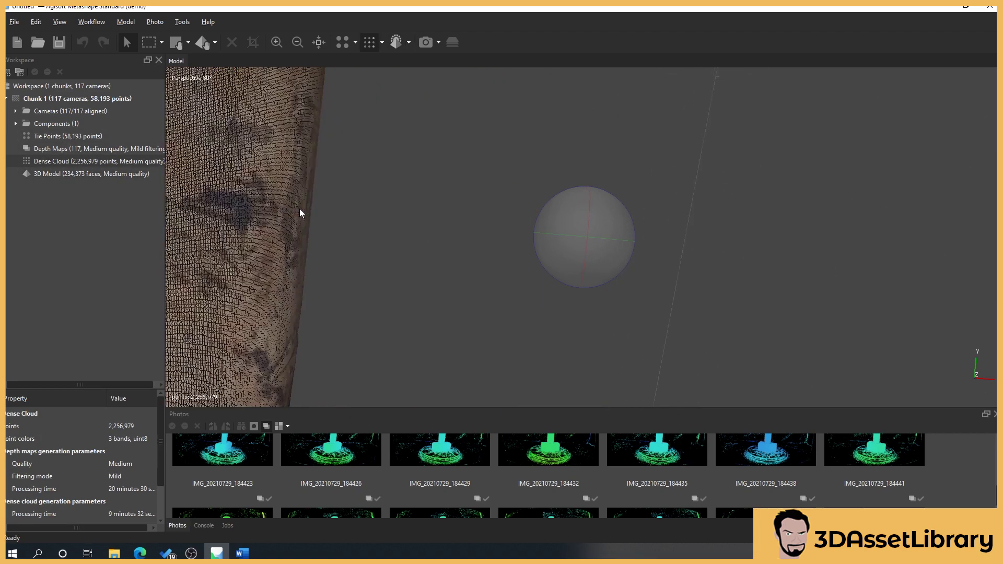
{"action": "double_click", "coordinate": [49, 174]}
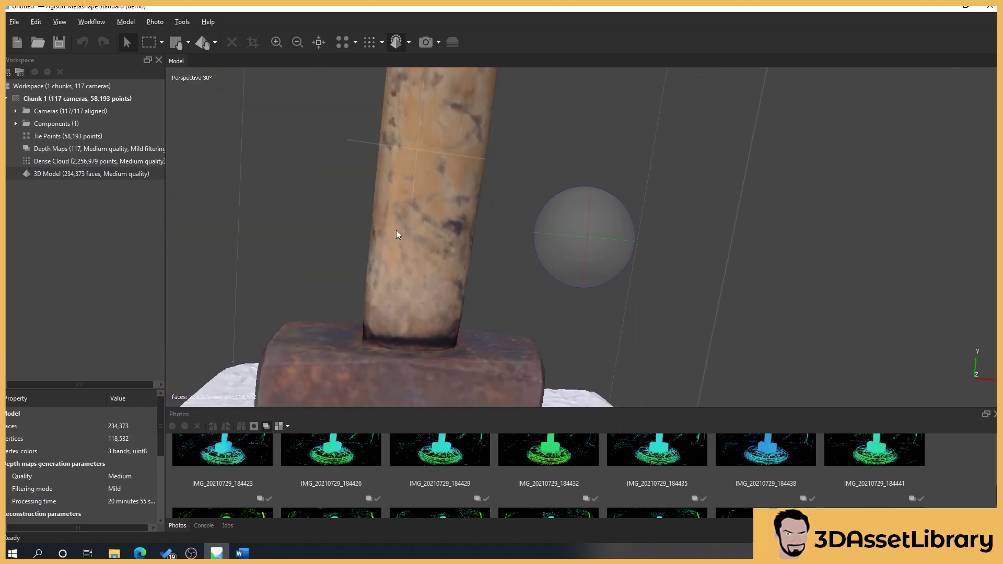
{"action": "left_click_drag", "start_coordinate": [559, 237], "coordinate": [670, 258]}
{"action": "left_click_drag", "start_coordinate": [562, 246], "coordinate": [535, 240]}
{"action": "left_click_drag", "start_coordinate": [581, 206], "coordinate": [468, 207]}
{"action": "left_click_drag", "start_coordinate": [416, 299], "coordinate": [419, 280]}
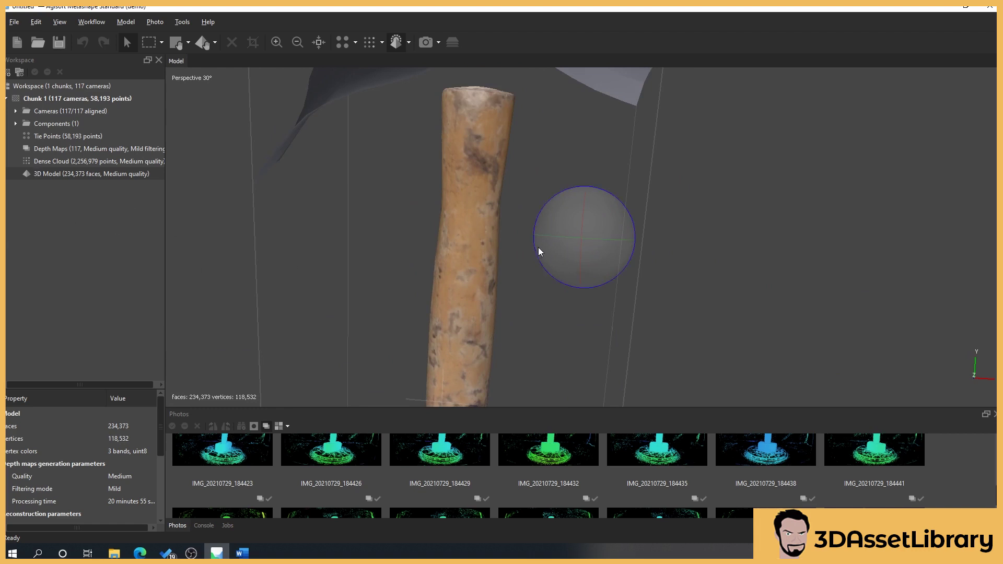
{"action": "left_click_drag", "start_coordinate": [556, 237], "coordinate": [445, 260]}
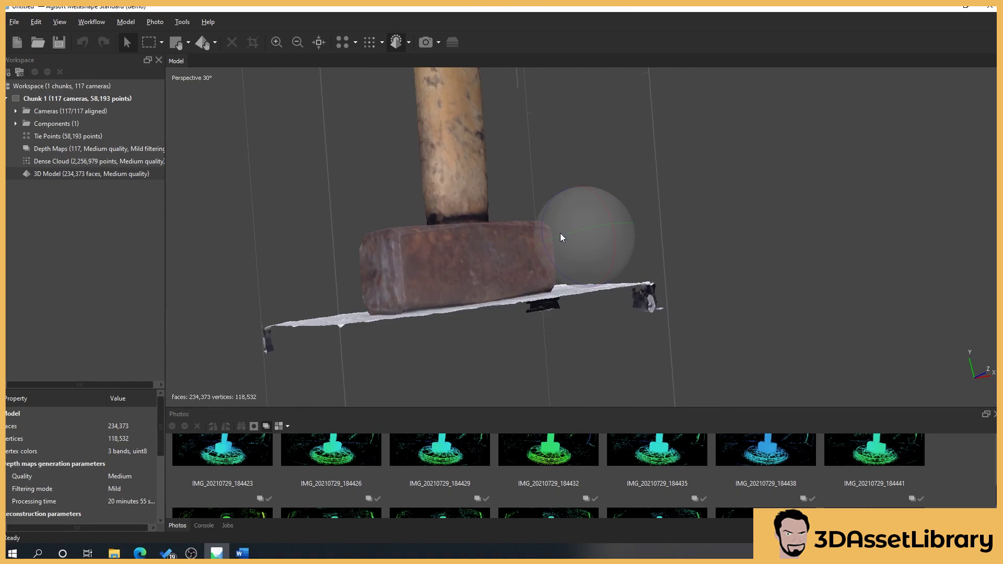
{"action": "left_click_drag", "start_coordinate": [599, 208], "coordinate": [331, 264]}
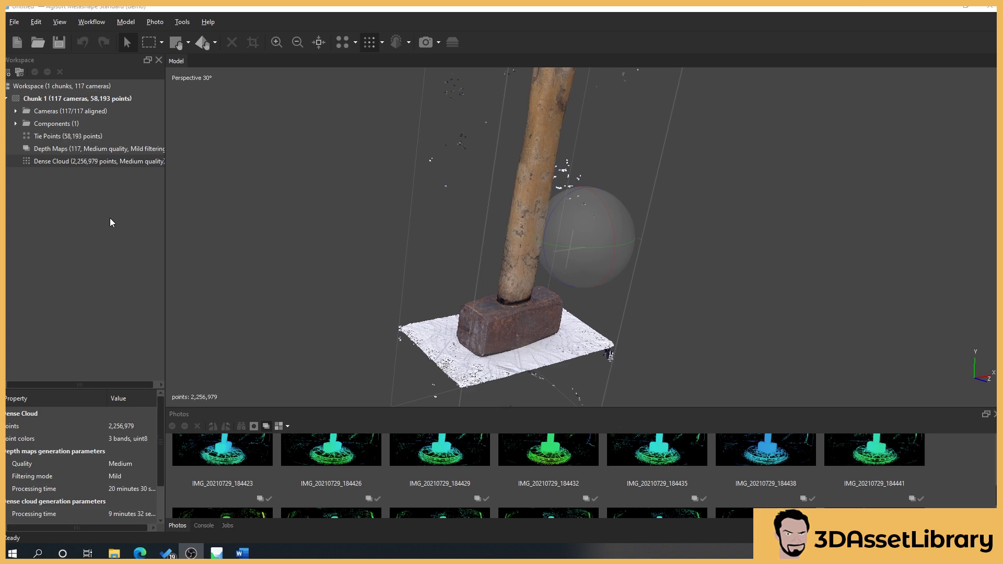
Step: Configure a new Build Mesh from the Dense cloud with High (451,368) face count
{"action": "right_click", "coordinate": [82, 99]}
{"action": "mouse_move", "coordinate": [118, 224]}
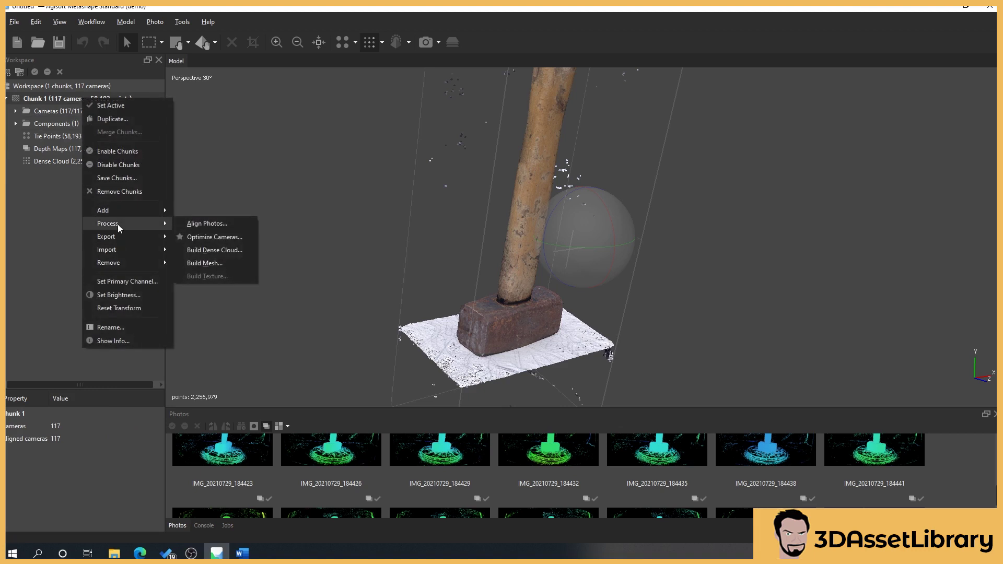
{"action": "left_click", "coordinate": [214, 263]}
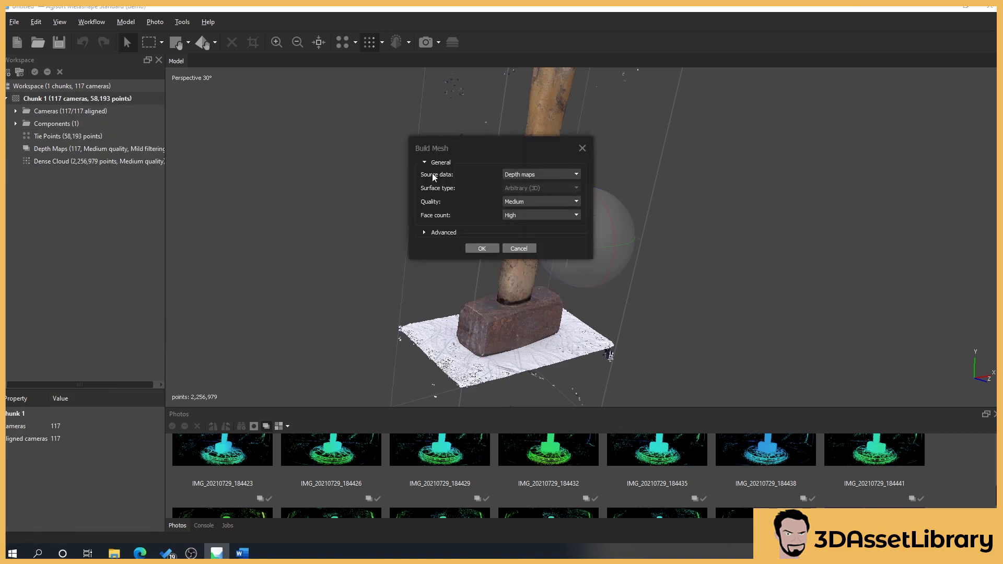
{"action": "left_click", "coordinate": [564, 175]}
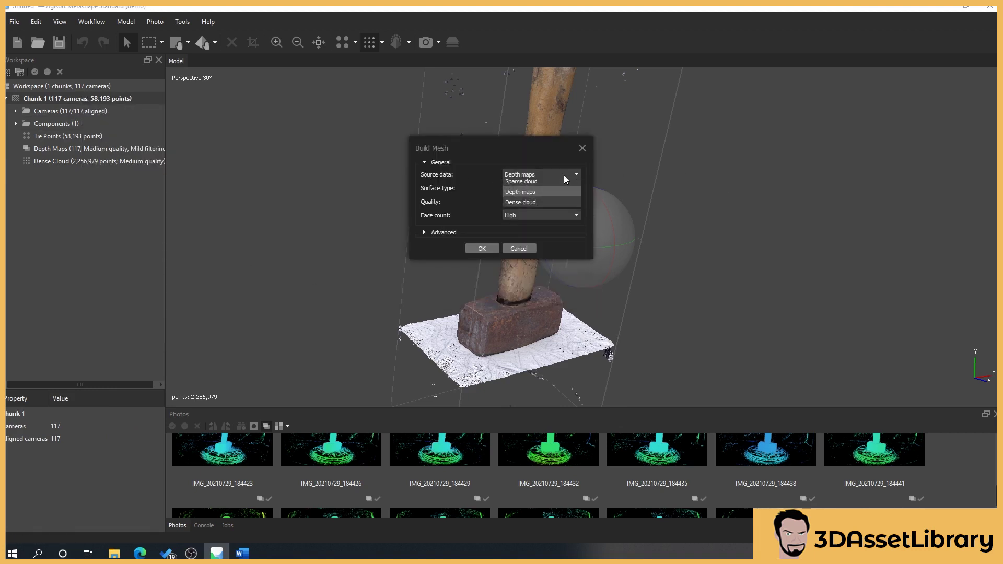
{"action": "left_click", "coordinate": [519, 203]}
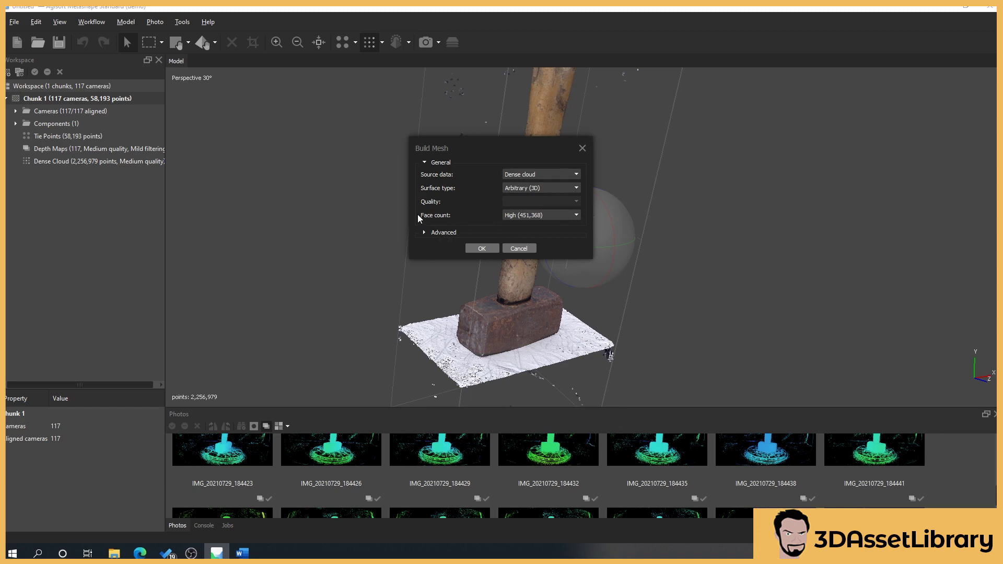
{"action": "left_click", "coordinate": [522, 216]}
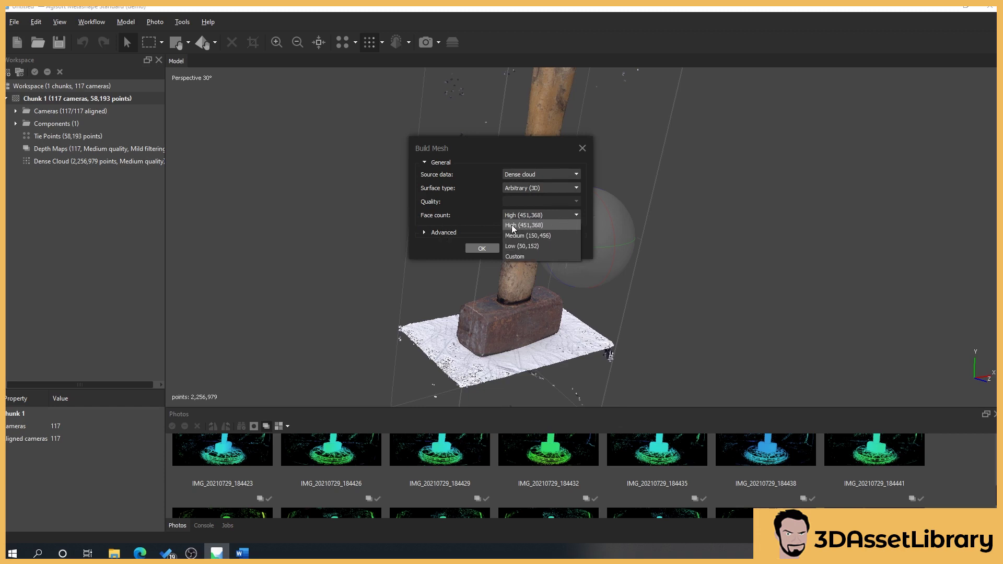
{"action": "left_click", "coordinate": [541, 225]}
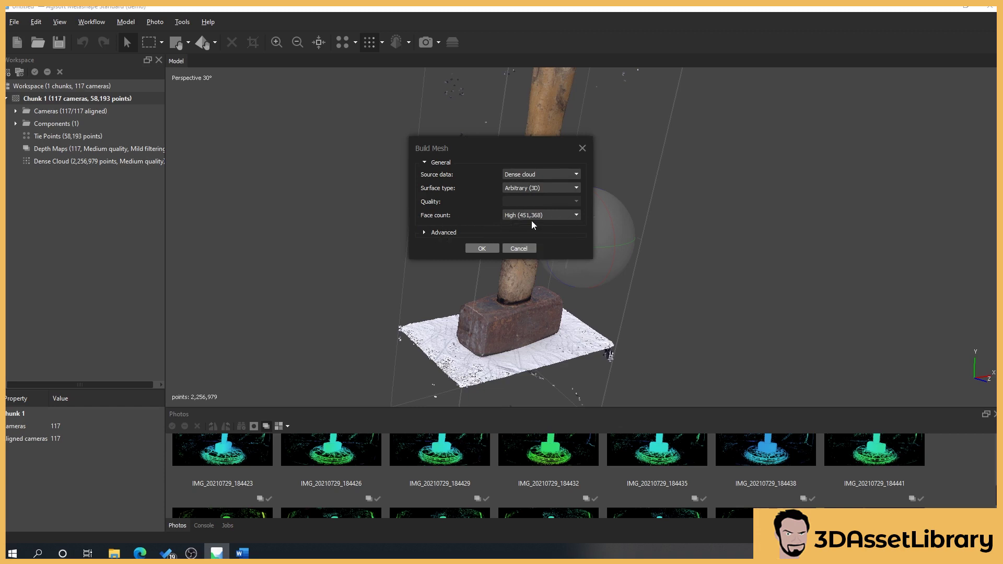
{"action": "left_click", "coordinate": [423, 233]}
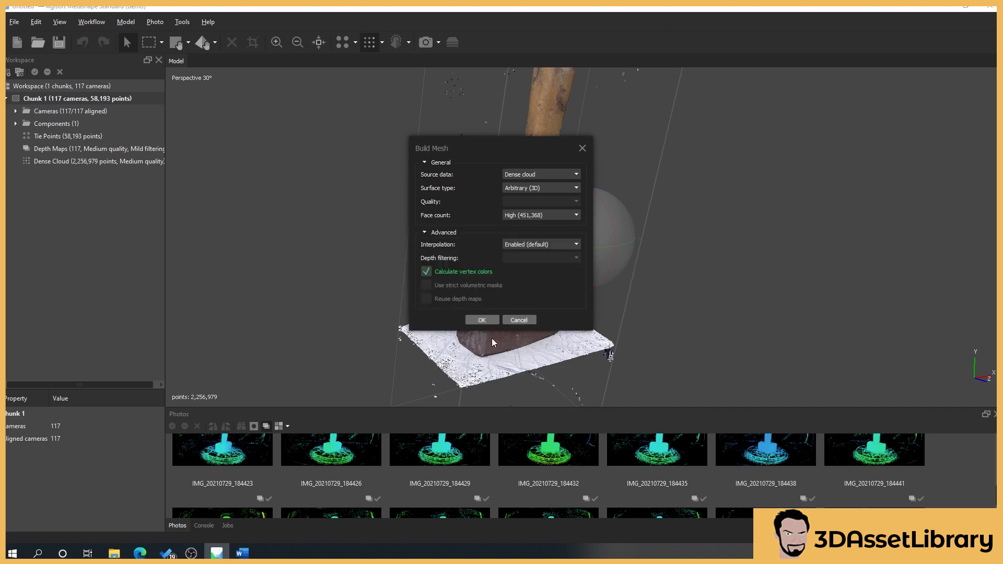
{"action": "left_click", "coordinate": [424, 231]}
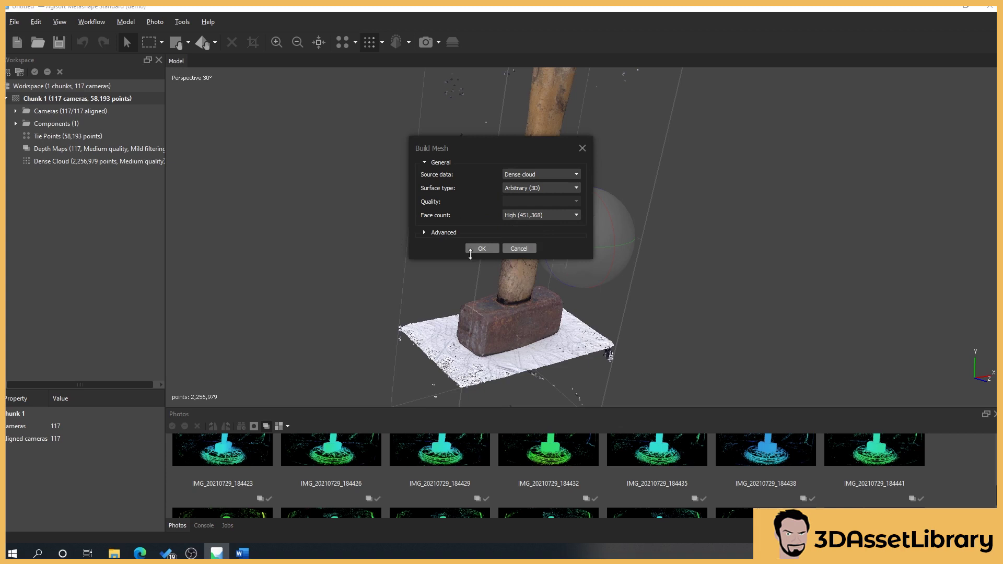
Step: Generate the dense-cloud mesh and orbit to view the hammer head on its base
{"action": "left_click", "coordinate": [493, 247]}
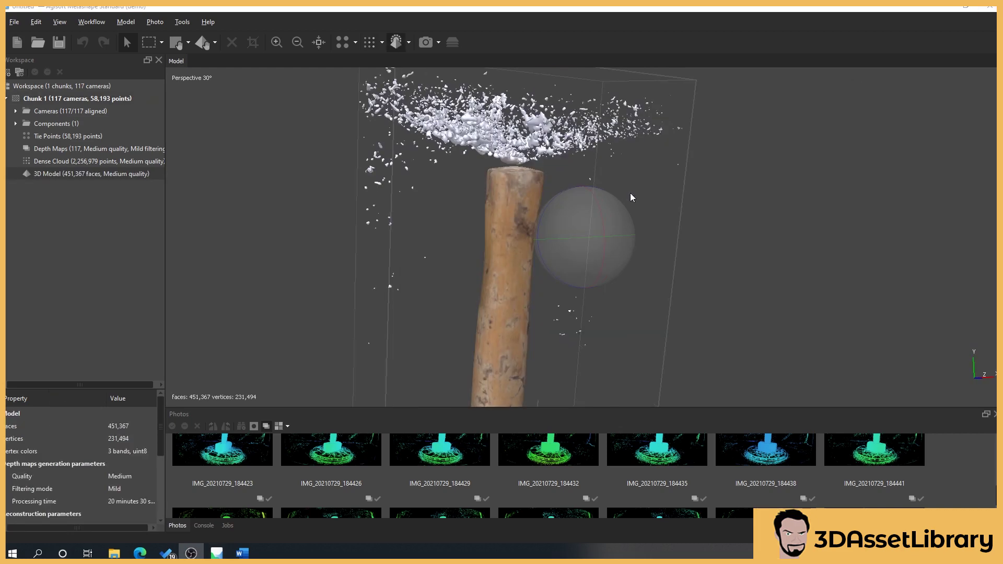
{"action": "scroll", "coordinate": [658, 214], "scroll_direction": "down", "scroll_amount": 3}
{"action": "left_click_drag", "start_coordinate": [690, 232], "coordinate": [631, 273]}
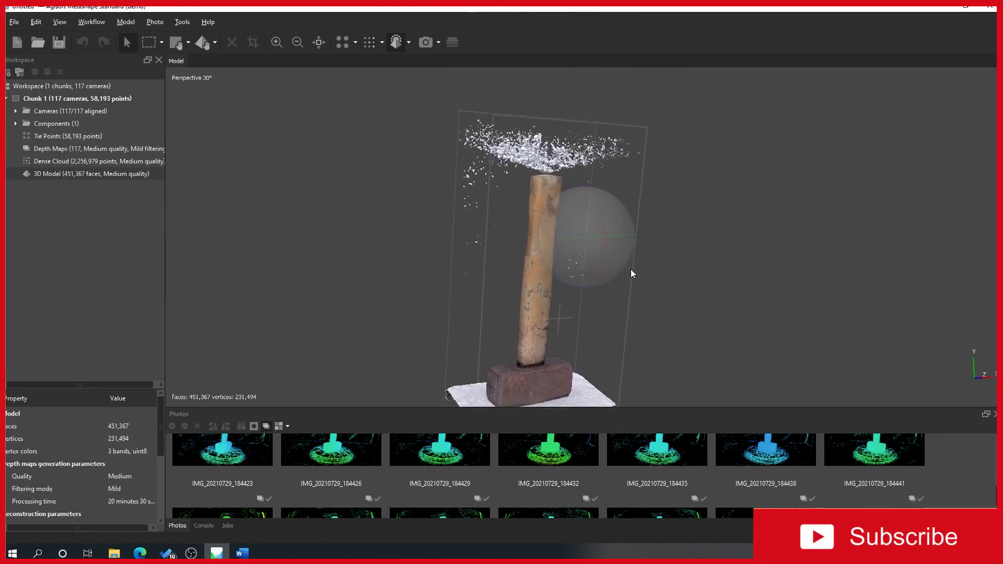
{"action": "scroll", "coordinate": [631, 273], "scroll_direction": "up", "scroll_amount": 5}
{"action": "scroll", "coordinate": [533, 184], "scroll_direction": "up", "scroll_amount": 1}
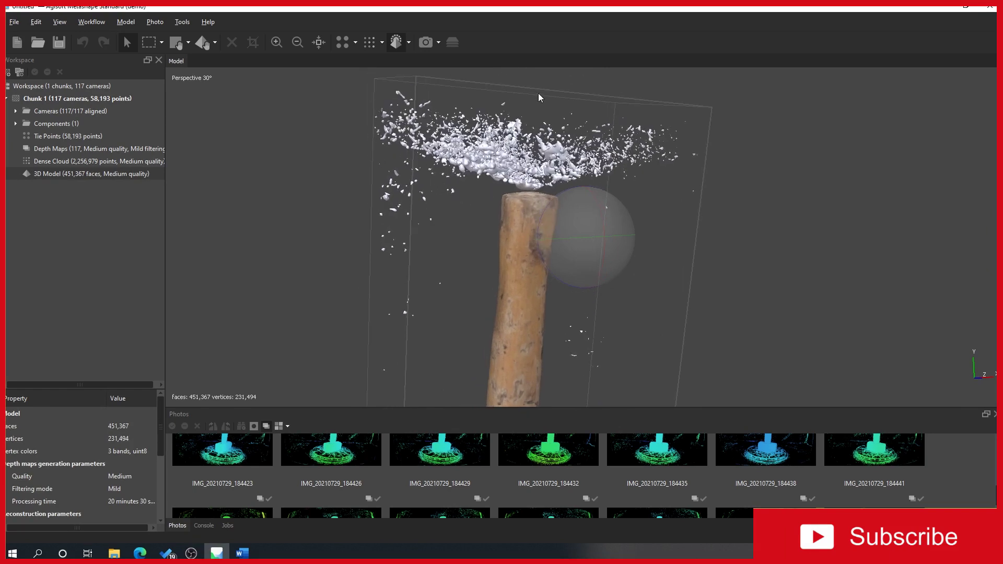
{"action": "left_click_drag", "start_coordinate": [555, 241], "coordinate": [652, 108]}
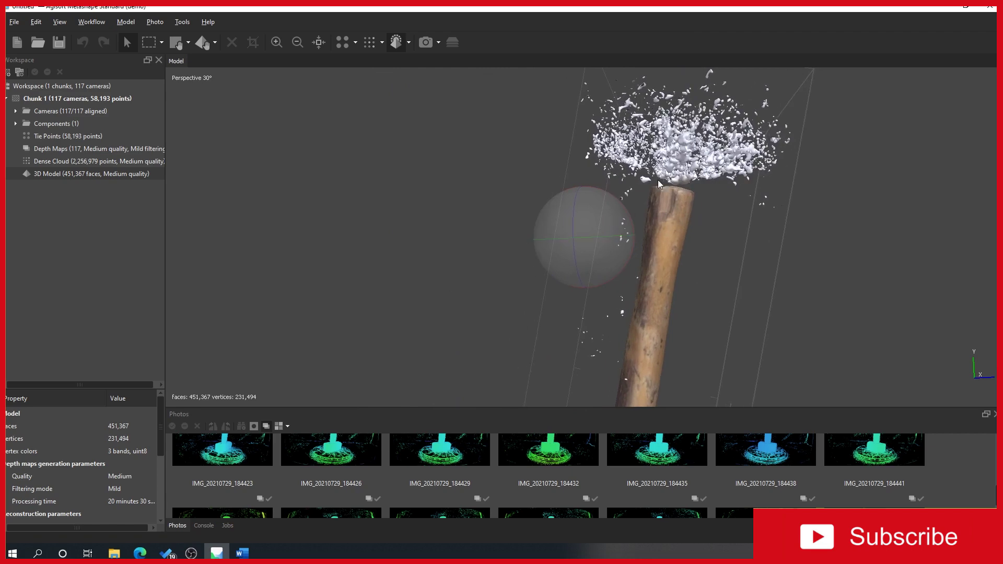
{"action": "left_click_drag", "start_coordinate": [604, 236], "coordinate": [542, 173]}
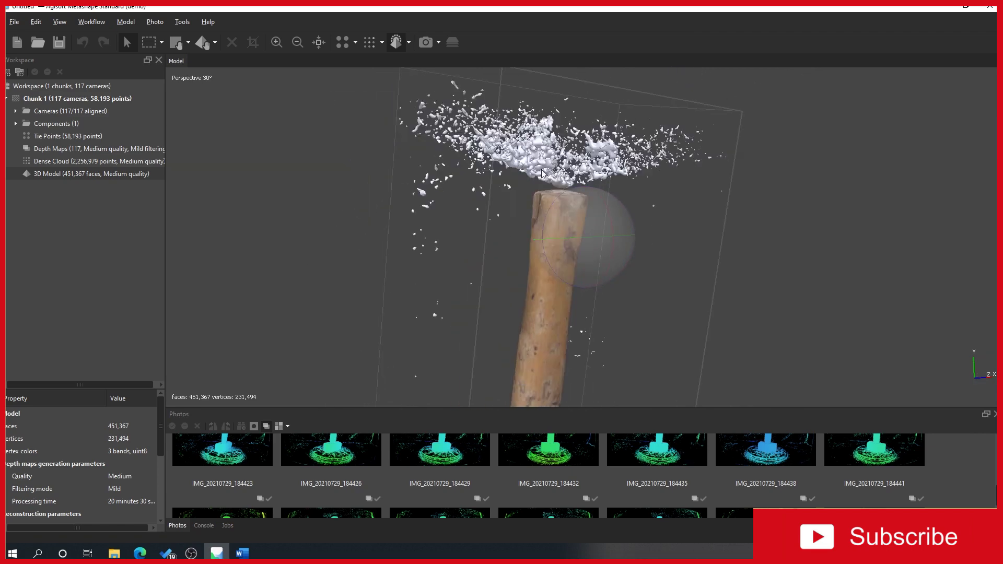
{"action": "left_click_drag", "start_coordinate": [541, 208], "coordinate": [564, 230]}
{"action": "scroll", "coordinate": [389, 302], "scroll_direction": "up", "scroll_amount": 5}
{"action": "left_click_drag", "start_coordinate": [389, 303], "coordinate": [563, 247]}
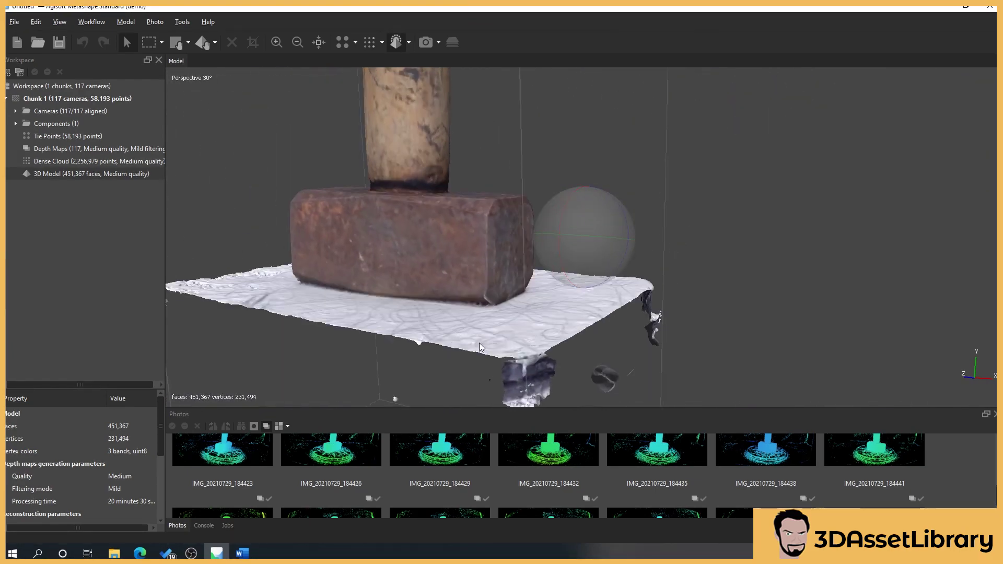
Step: Orbit around the upright handle to inspect the floating fragments above it
{"action": "left_click_drag", "start_coordinate": [459, 176], "coordinate": [593, 273]}
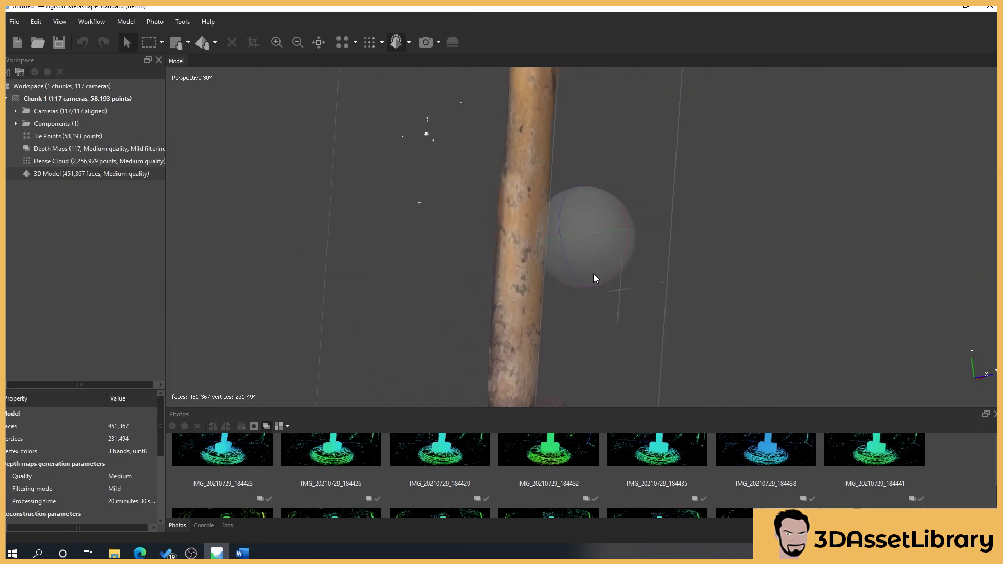
{"action": "left_click_drag", "start_coordinate": [506, 330], "coordinate": [506, 319]}
{"action": "scroll", "coordinate": [322, 390], "scroll_direction": "down", "scroll_amount": 4}
{"action": "left_click_drag", "start_coordinate": [466, 340], "coordinate": [578, 237]}
{"action": "left_click_drag", "start_coordinate": [640, 147], "coordinate": [459, 176]}
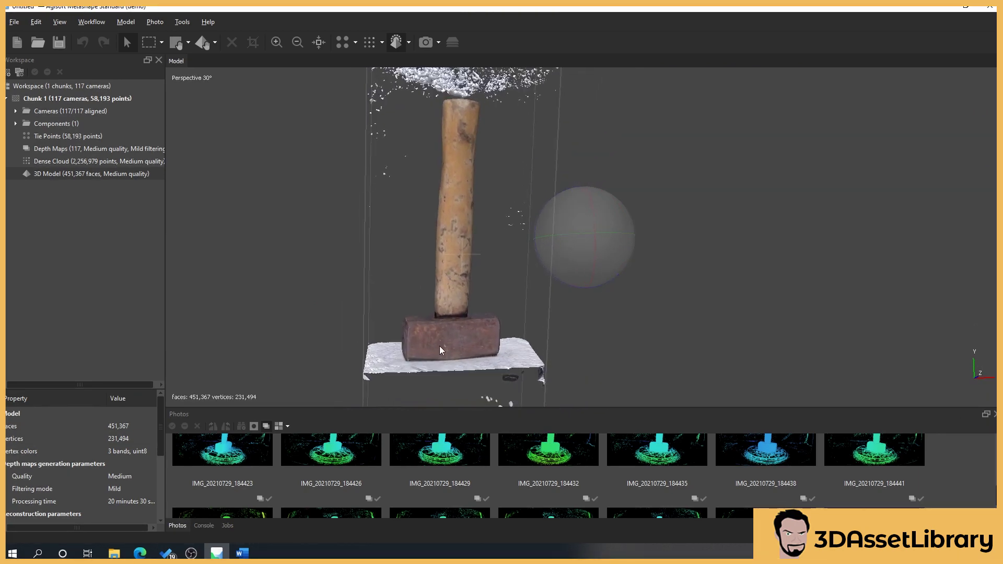
{"action": "left_click_drag", "start_coordinate": [440, 346], "coordinate": [550, 265]}
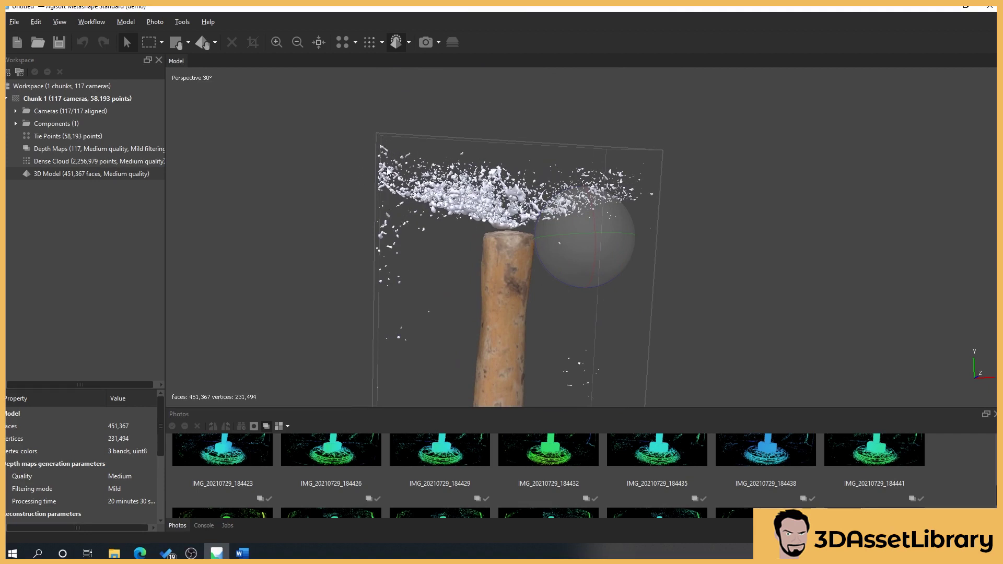
{"action": "left_click_drag", "start_coordinate": [564, 243], "coordinate": [506, 298]}
{"action": "scroll", "coordinate": [562, 169], "scroll_direction": "up", "scroll_amount": 5}
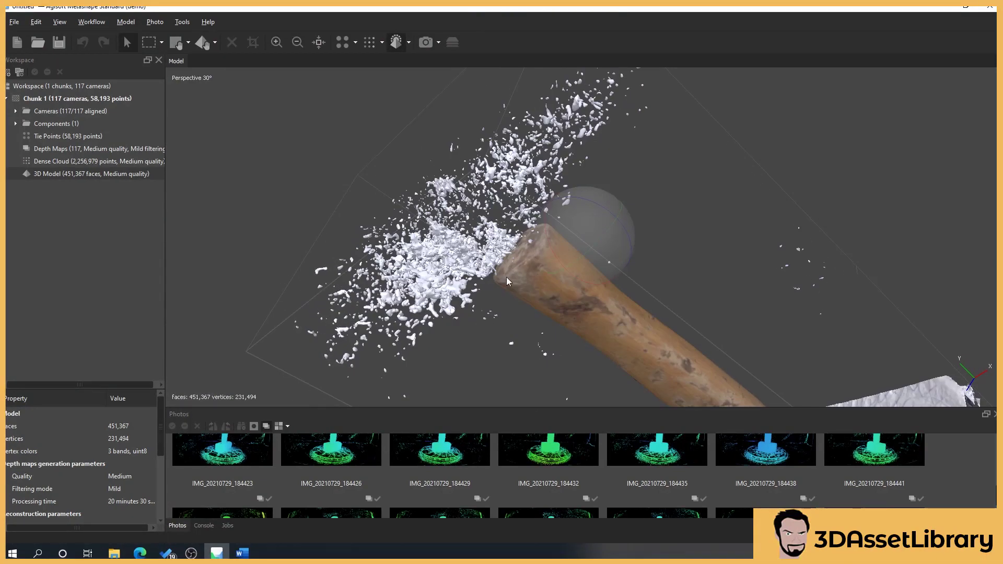
{"action": "left_click_drag", "start_coordinate": [602, 209], "coordinate": [677, 210]}
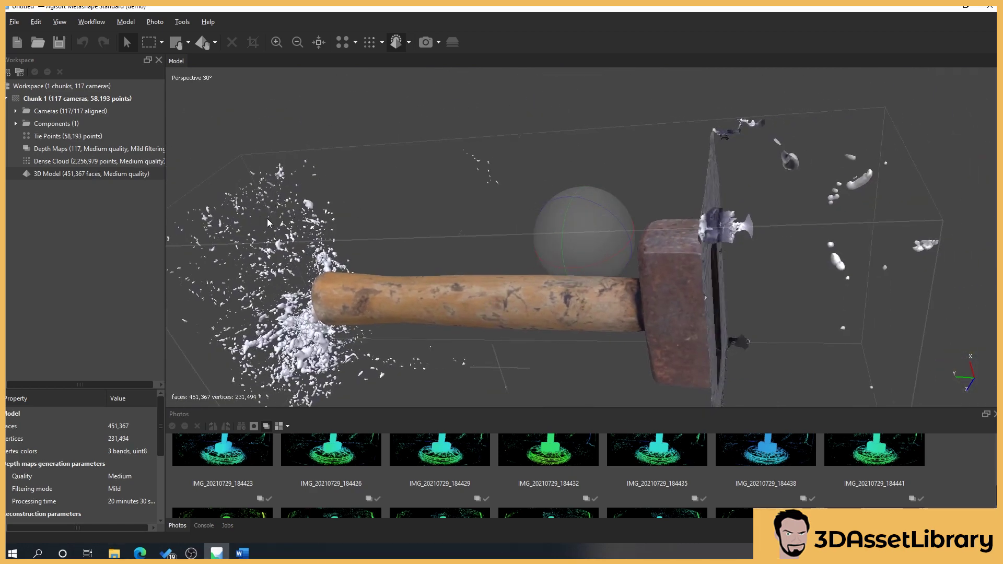
{"action": "left_click_drag", "start_coordinate": [593, 204], "coordinate": [511, 246]}
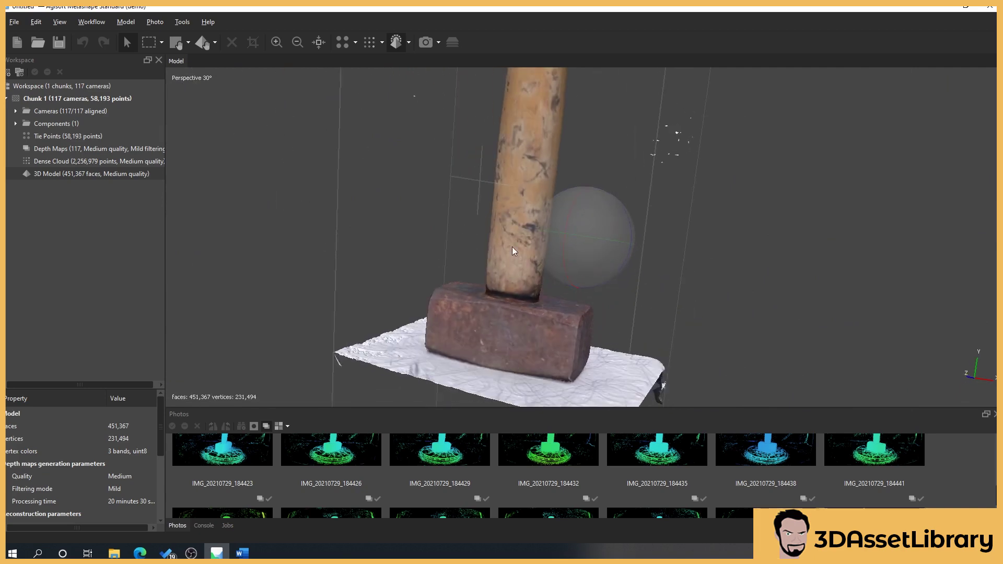
{"action": "left_click_drag", "start_coordinate": [587, 240], "coordinate": [631, 218]}
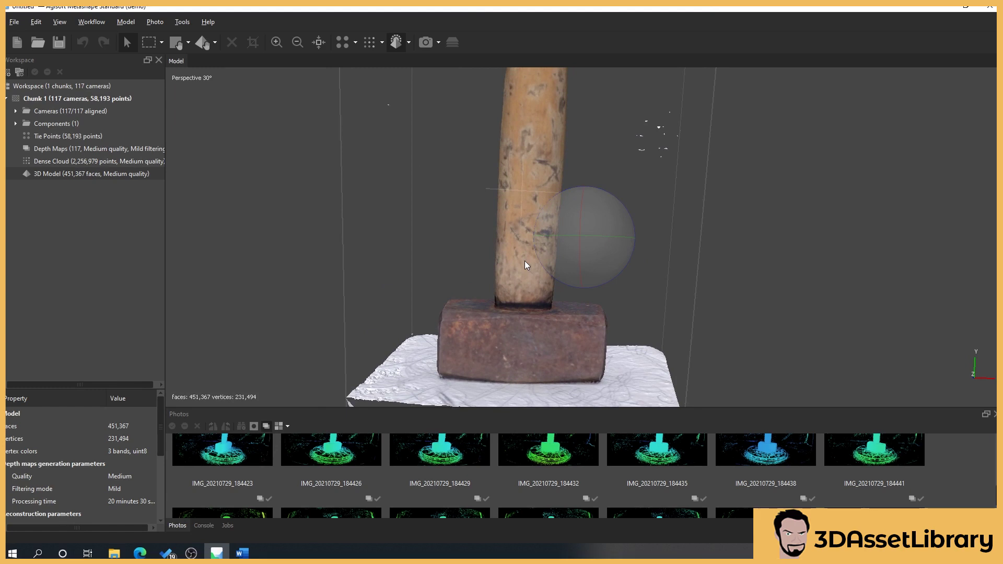
{"action": "left_click_drag", "start_coordinate": [778, 224], "coordinate": [712, 246]}
{"action": "left_click_drag", "start_coordinate": [655, 155], "coordinate": [582, 209]}
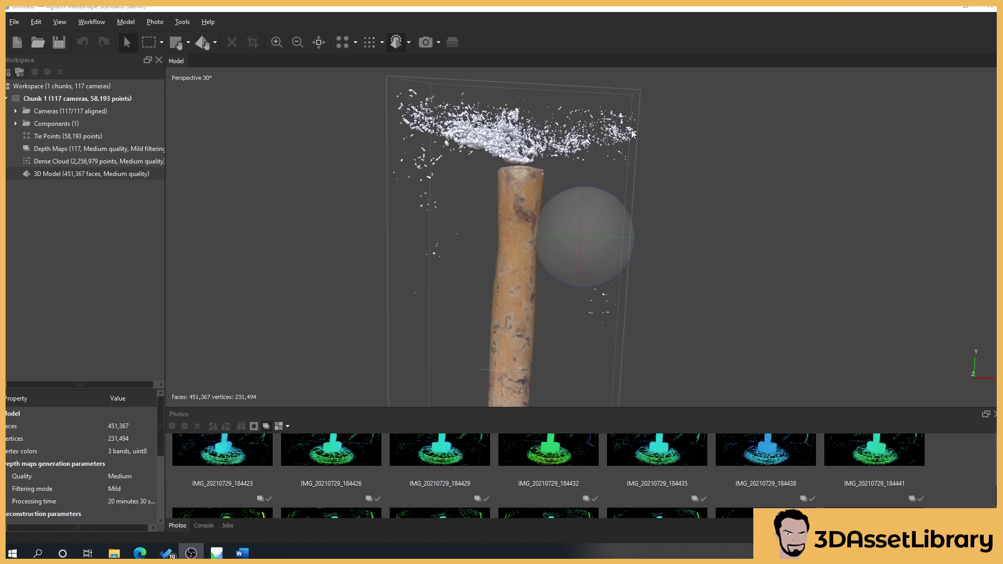
{"action": "left_click_drag", "start_coordinate": [453, 269], "coordinate": [533, 215]}
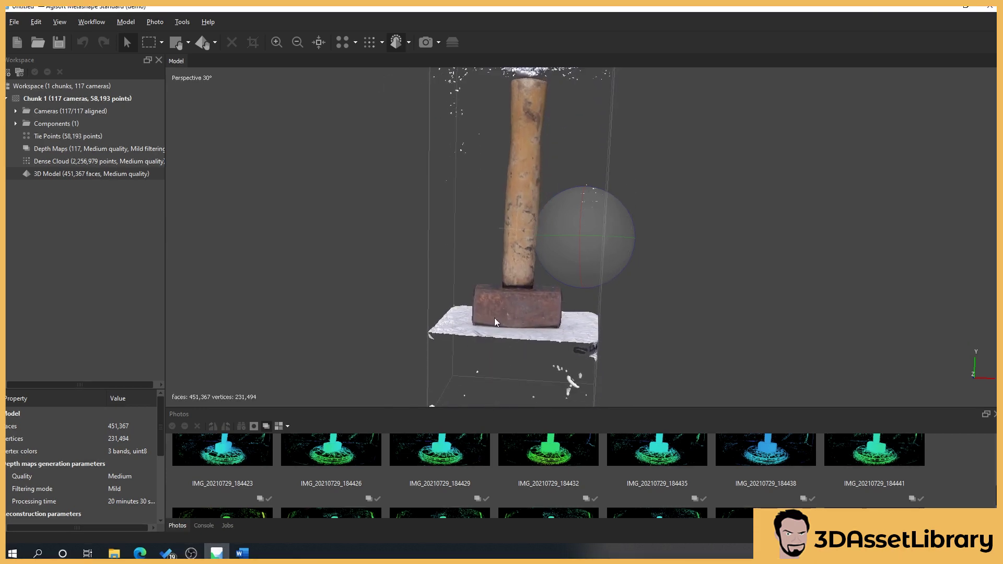
{"action": "left_click_drag", "start_coordinate": [556, 239], "coordinate": [537, 256]}
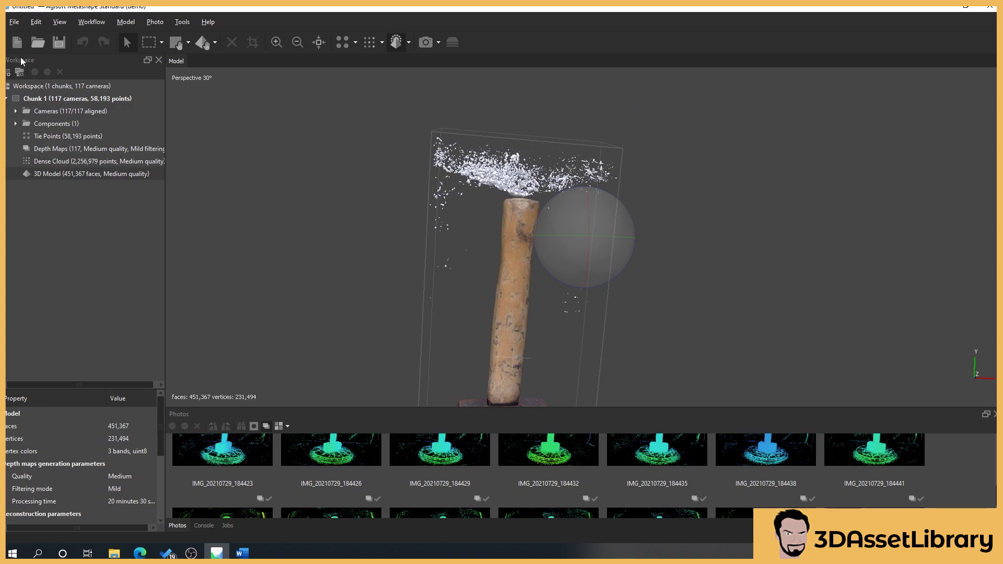
{"action": "left_click_drag", "start_coordinate": [428, 214], "coordinate": [388, 137]}
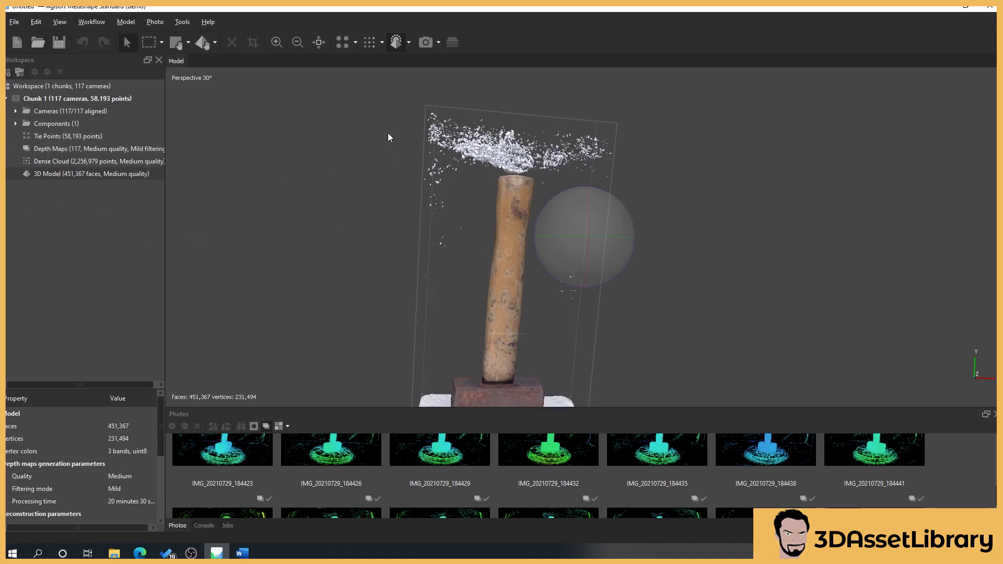
Step: Use Gradual Selection by Connected component size at level 98 to select the floating fragments
{"action": "left_click", "coordinate": [126, 22]}
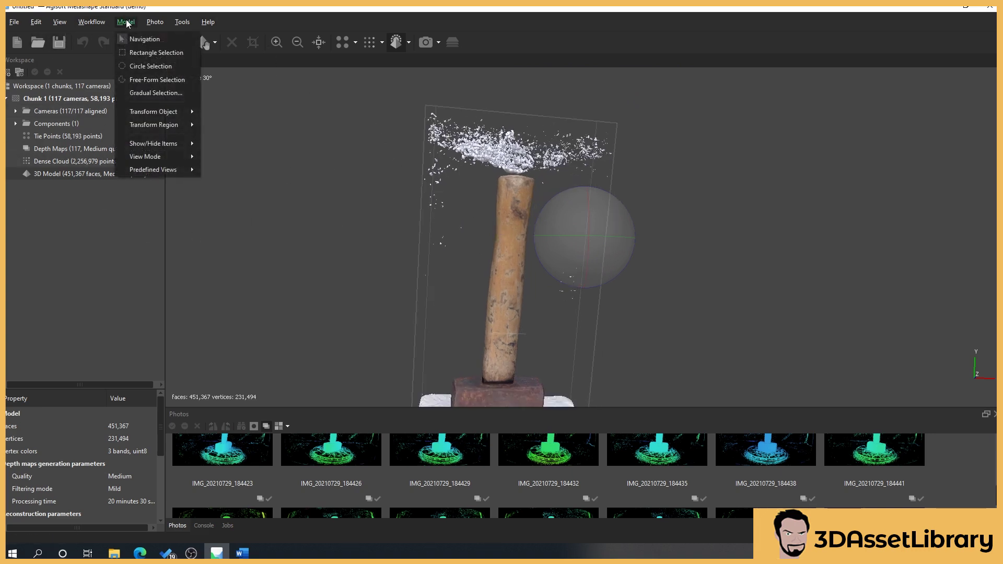
{"action": "left_click", "coordinate": [164, 92]}
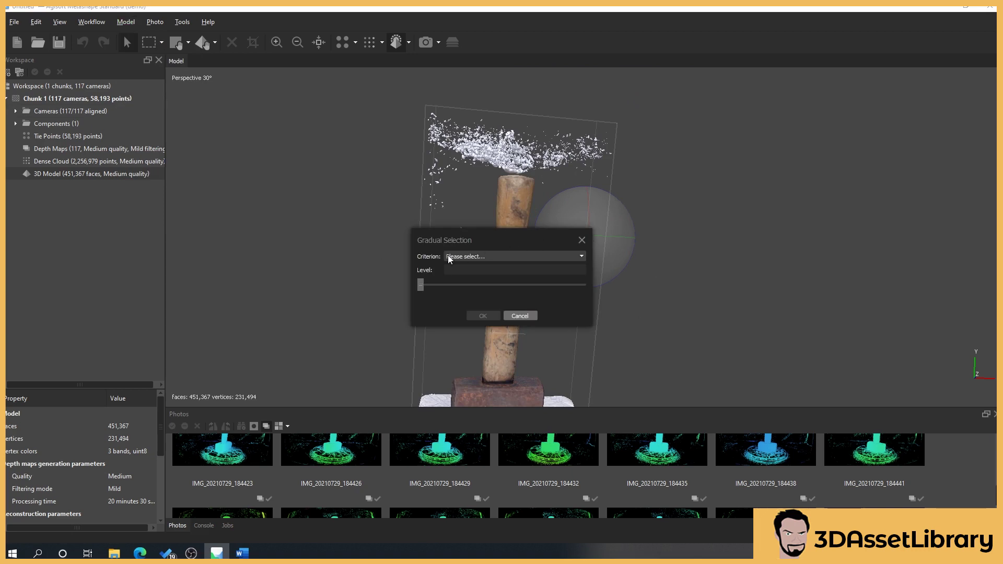
{"action": "left_click", "coordinate": [471, 258]}
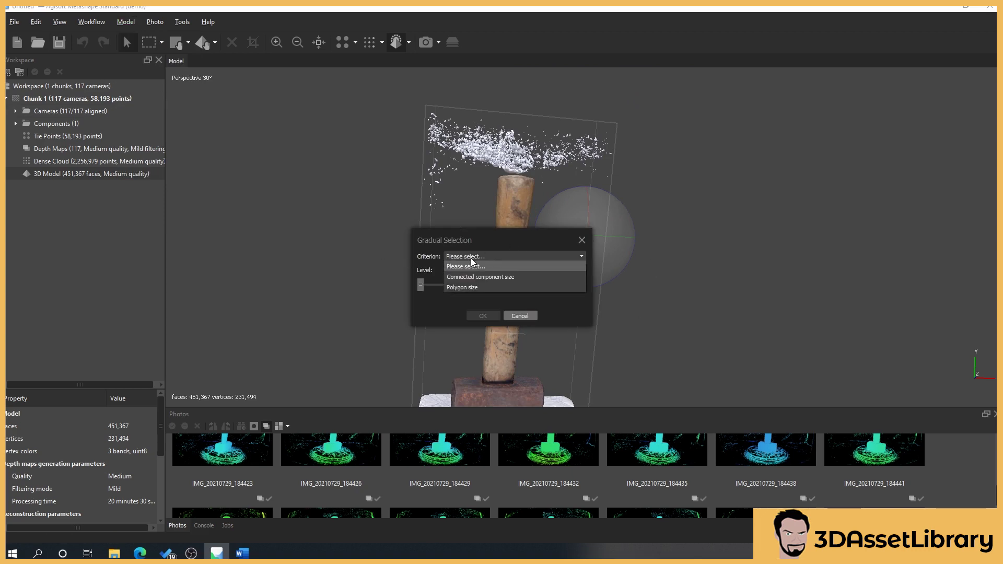
{"action": "left_click", "coordinate": [491, 277]}
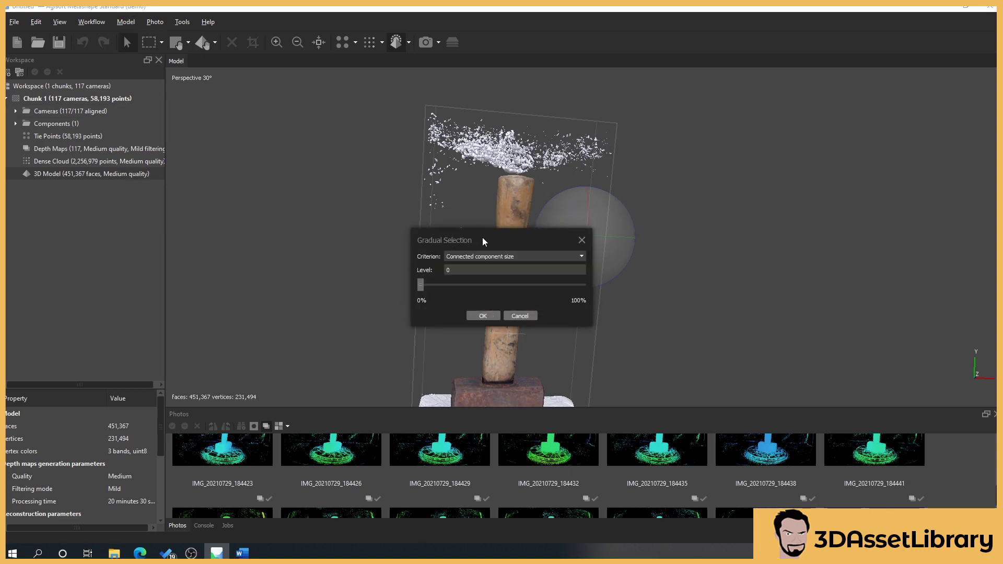
{"action": "left_click_drag", "start_coordinate": [484, 240], "coordinate": [301, 219]}
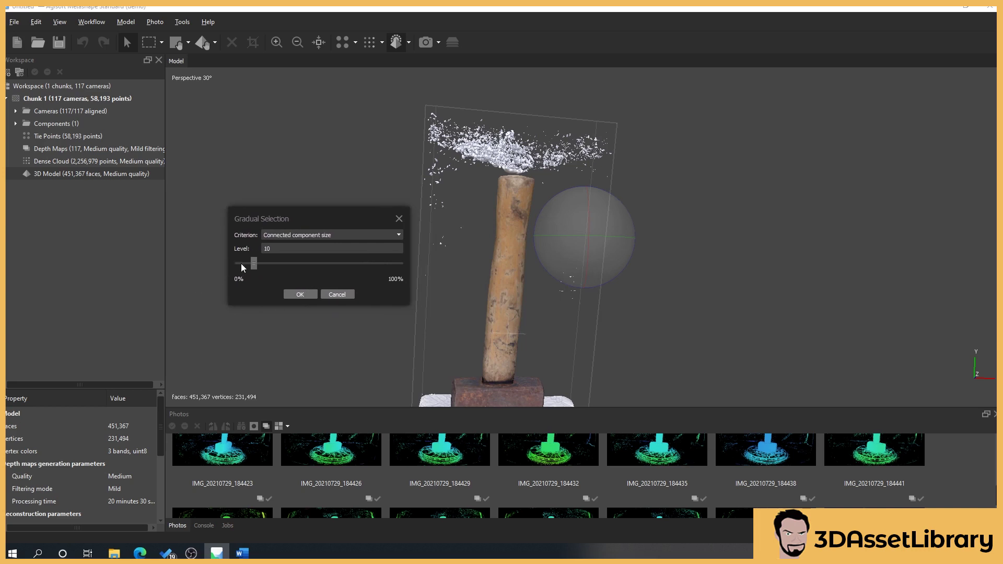
{"action": "left_click_drag", "start_coordinate": [240, 263], "coordinate": [309, 263]}
{"action": "left_click_drag", "start_coordinate": [395, 263], "coordinate": [407, 262]}
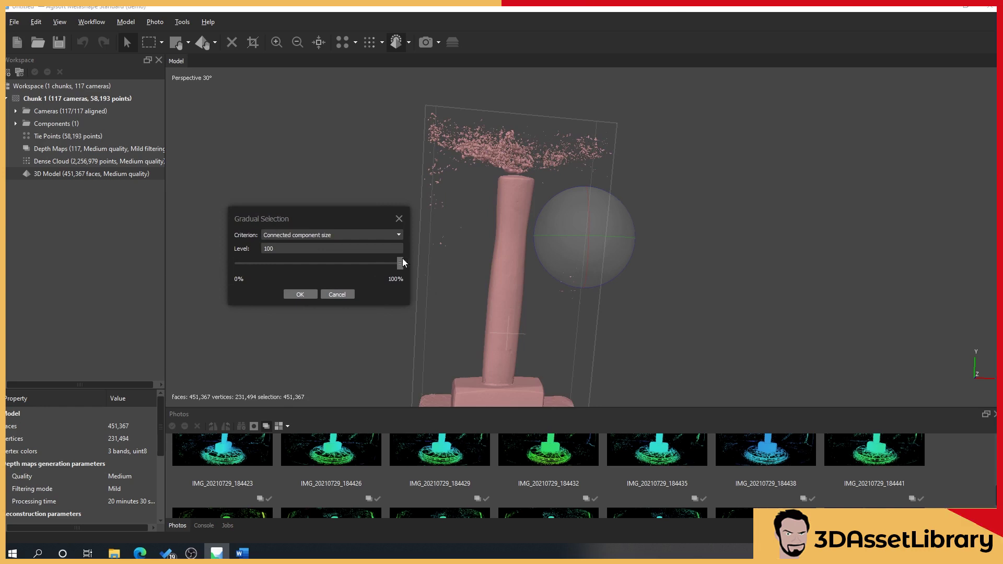
{"action": "left_click_drag", "start_coordinate": [400, 263], "coordinate": [396, 264]}
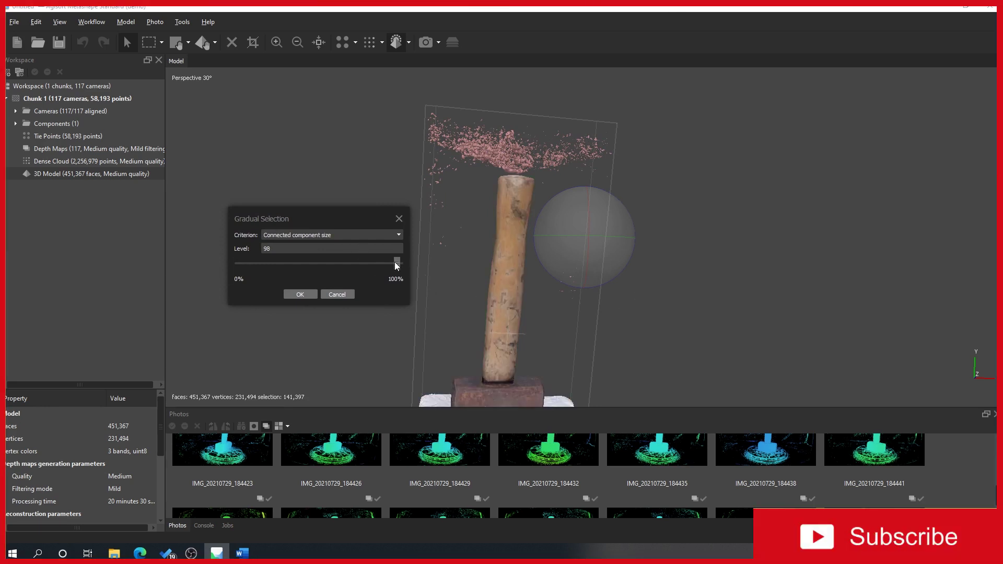
{"action": "left_click", "coordinate": [299, 295]}
Step: Delete the selected fragments, bringing the mesh down to 309,970 faces
{"action": "left_click_drag", "start_coordinate": [728, 300], "coordinate": [603, 371]}
{"action": "left_click_drag", "start_coordinate": [697, 239], "coordinate": [691, 372]}
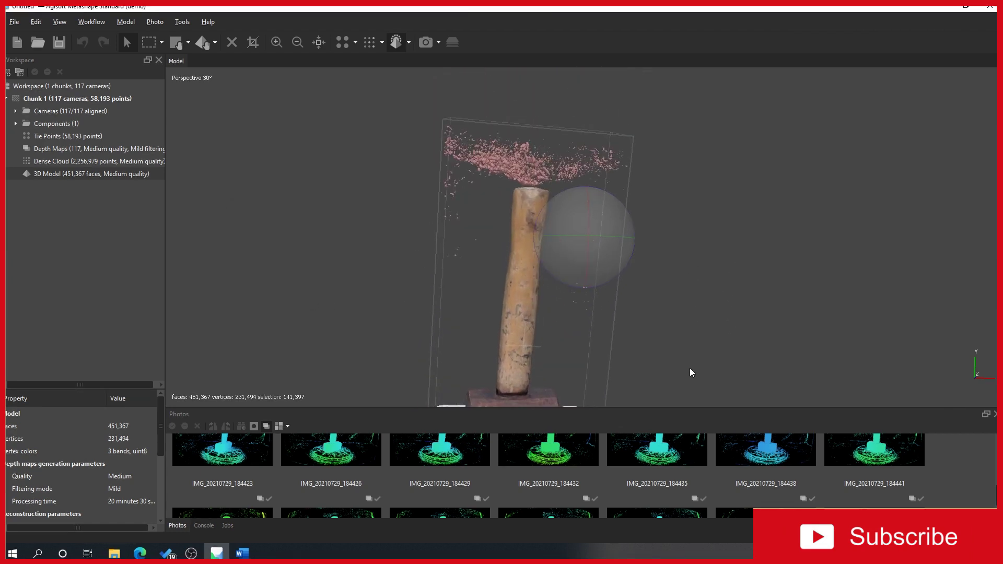
{"action": "left_click_drag", "start_coordinate": [737, 209], "coordinate": [554, 252]}
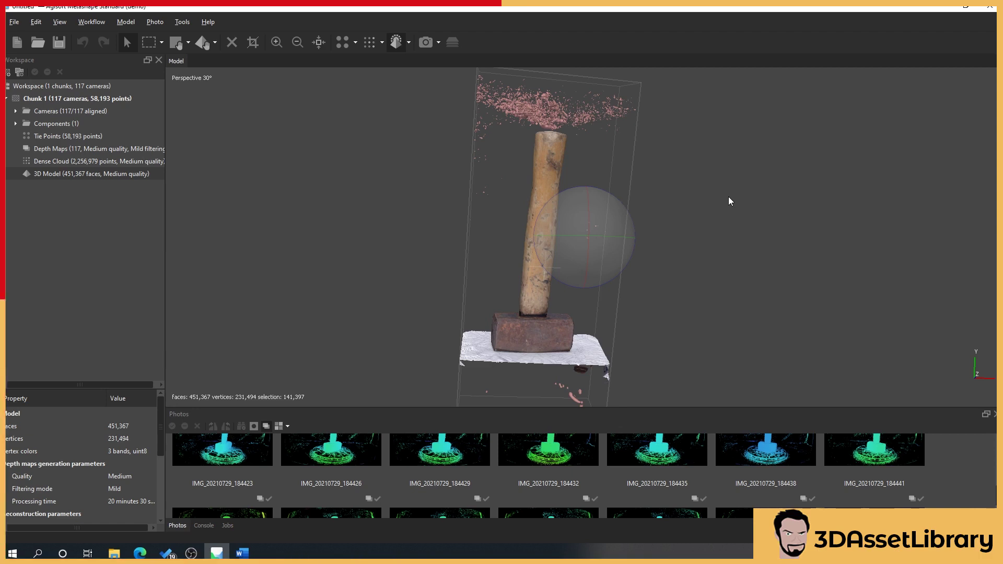
{"action": "key", "text": "Delete"}
{"action": "left_click_drag", "start_coordinate": [615, 241], "coordinate": [587, 218]}
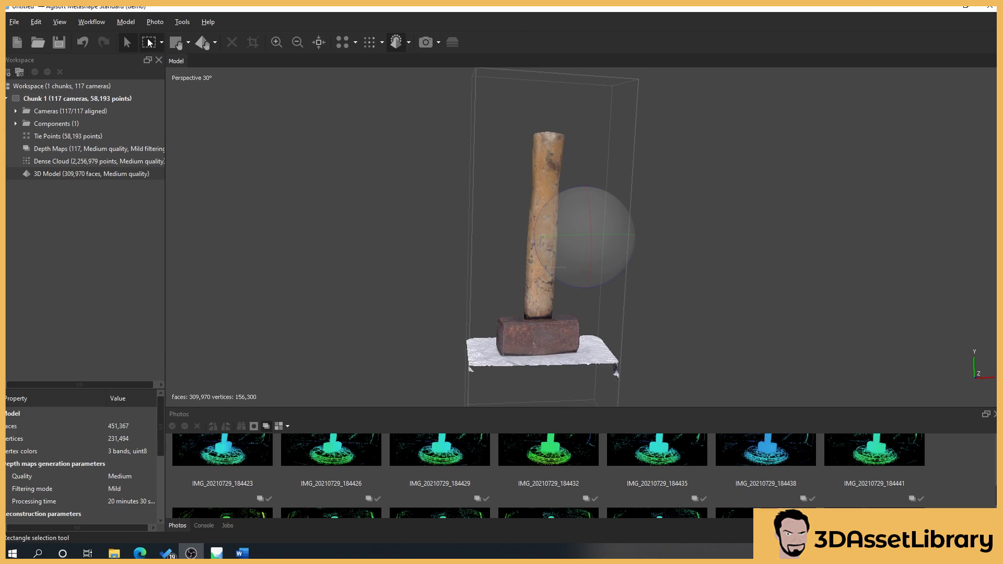
Step: Zoom in on the hammer head and delete the left and right edges of the paper base
{"action": "scroll", "coordinate": [646, 312], "scroll_direction": "up", "scroll_amount": 3}
{"action": "right_click_drag", "start_coordinate": [665, 327], "coordinate": [667, 213]}
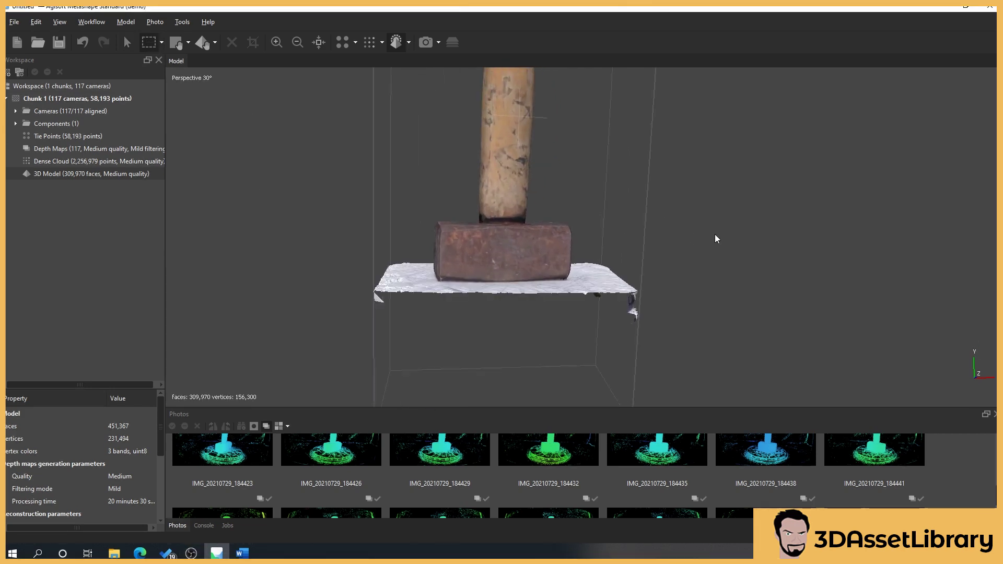
{"action": "scroll", "coordinate": [712, 252], "scroll_direction": "up", "scroll_amount": 1}
{"action": "right_click_drag", "start_coordinate": [712, 252], "coordinate": [610, 275]}
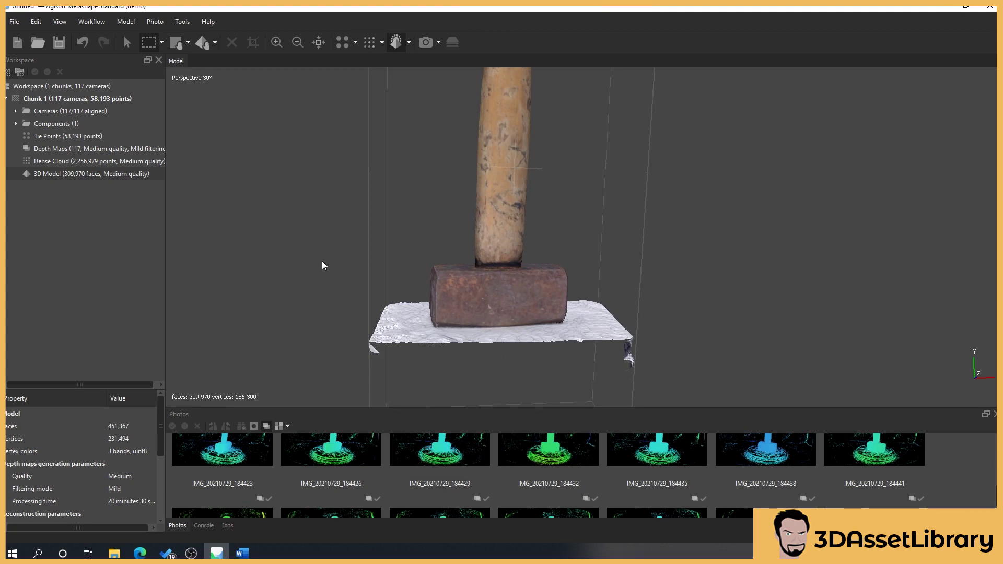
{"action": "left_click_drag", "start_coordinate": [322, 261], "coordinate": [415, 378]}
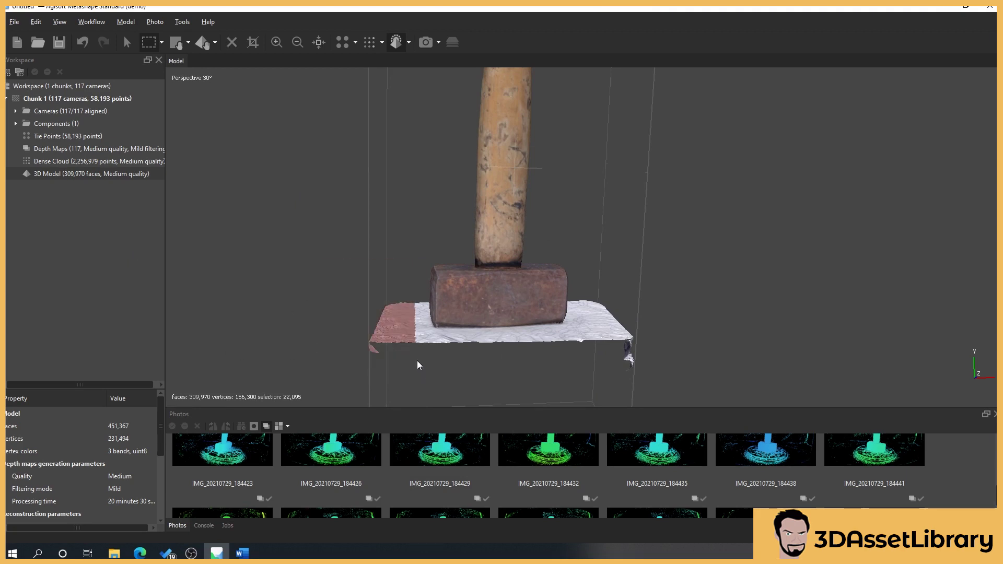
{"action": "key", "text": "Delete"}
{"action": "left_click_drag", "start_coordinate": [679, 366], "coordinate": [599, 286]}
{"action": "key", "text": "Delete"}
{"action": "left_click_drag", "start_coordinate": [675, 398], "coordinate": [588, 296]}
{"action": "key", "text": "Delete"}
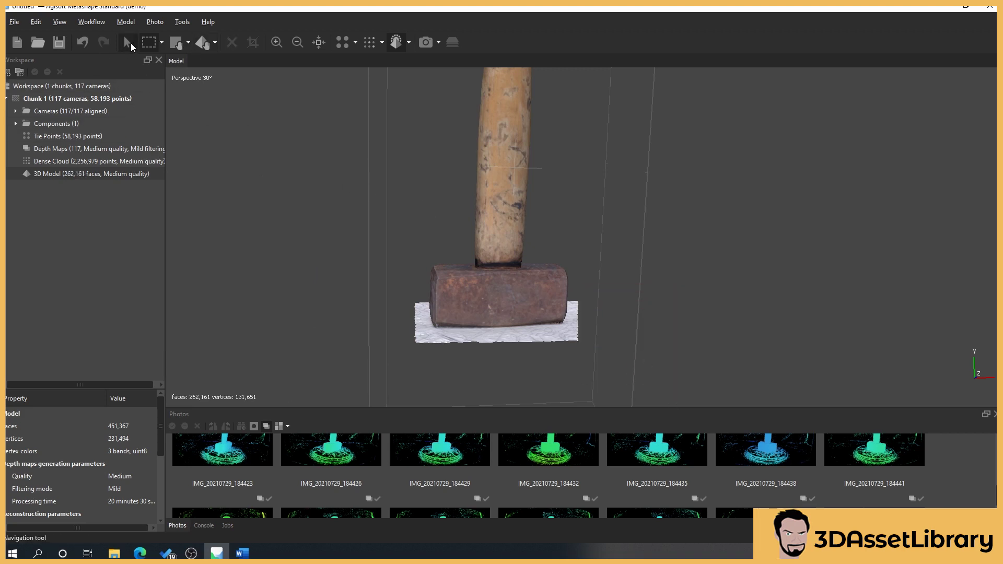
Step: From a top-down view, rectangle-select and delete the remaining strips of white paper
{"action": "left_click_drag", "start_coordinate": [593, 223], "coordinate": [582, 289]}
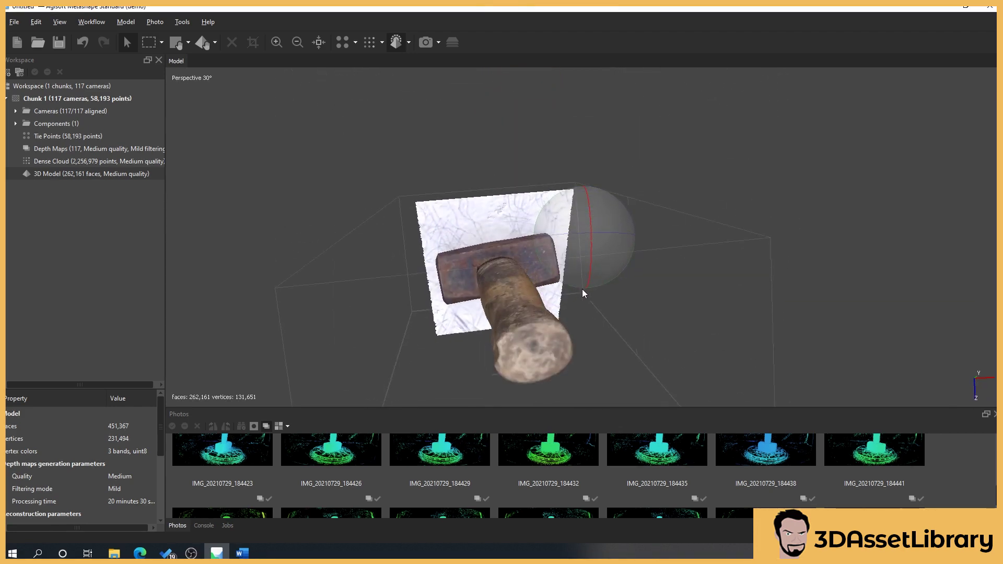
{"action": "left_click", "coordinate": [149, 42]}
{"action": "left_click_drag", "start_coordinate": [352, 167], "coordinate": [671, 216]}
{"action": "key", "text": "Delete"}
{"action": "left_click_drag", "start_coordinate": [352, 209], "coordinate": [448, 238]}
{"action": "key", "text": "Delete"}
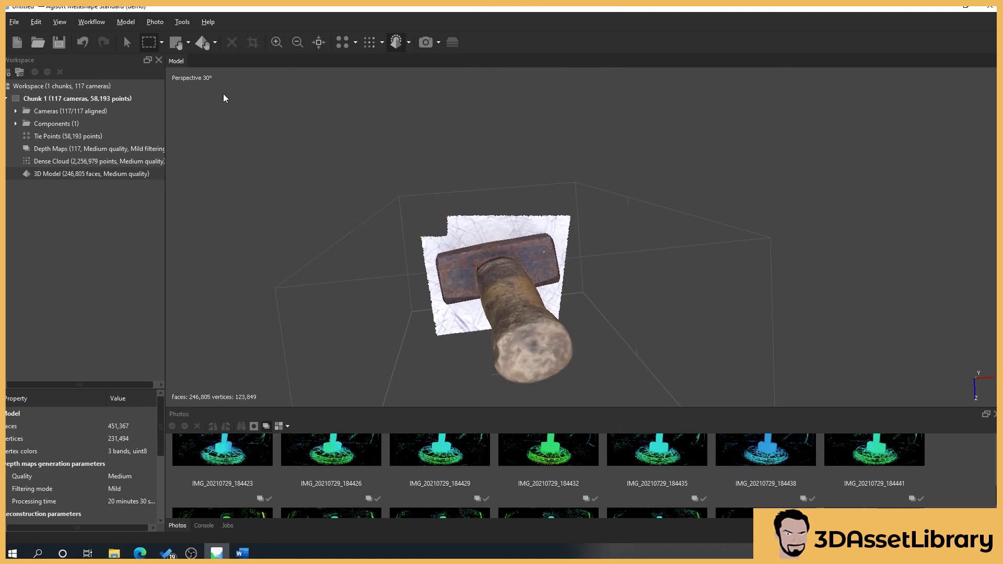
Step: From a side view, remove the thin paper sliver under the head, leaving 196,039 faces
{"action": "left_click", "coordinate": [126, 41]}
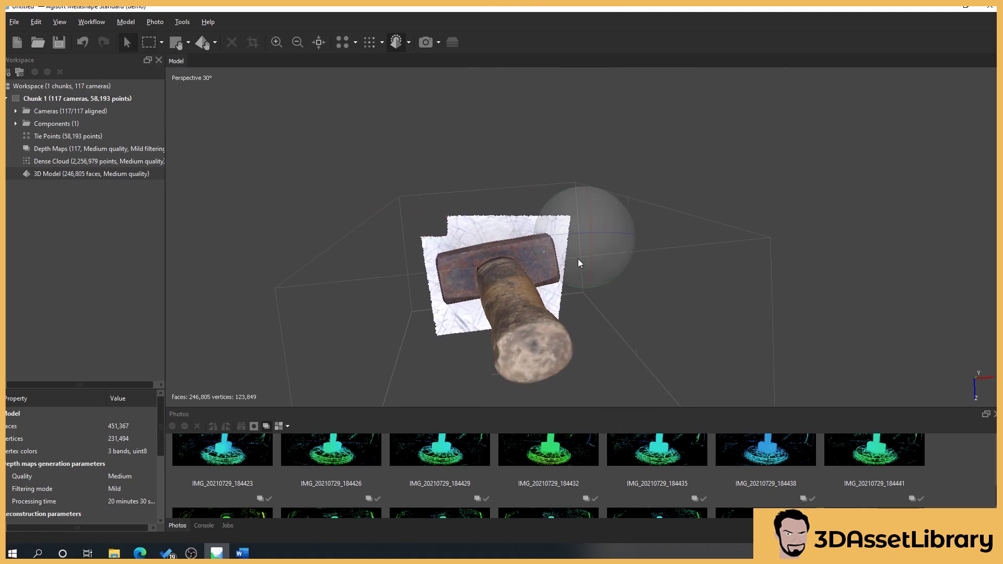
{"action": "left_click_drag", "start_coordinate": [591, 260], "coordinate": [576, 167]}
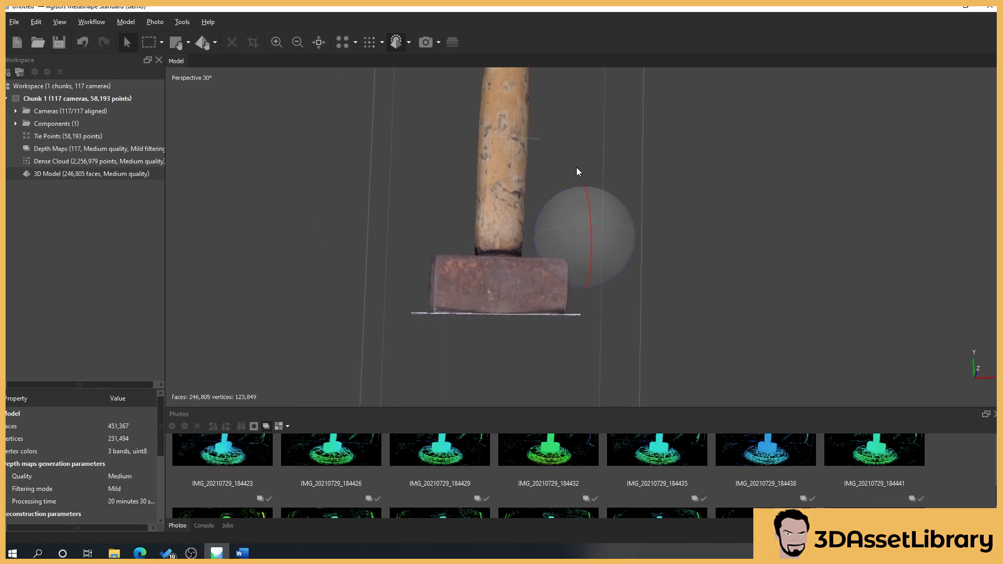
{"action": "left_click", "coordinate": [149, 42]}
{"action": "left_click_drag", "start_coordinate": [393, 312], "coordinate": [711, 406]}
{"action": "key", "text": "Delete"}
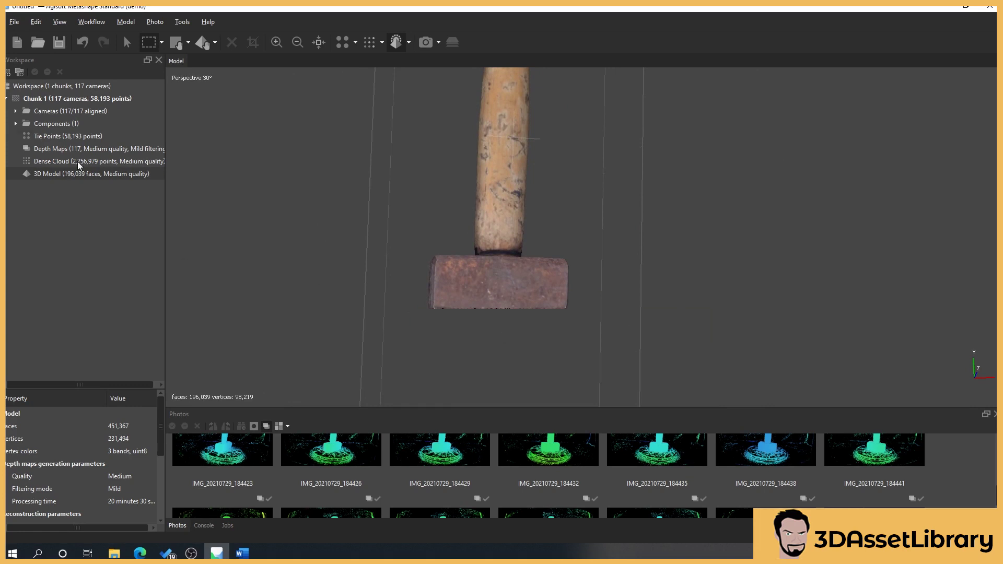
{"action": "left_click", "coordinate": [127, 42]}
{"action": "left_click_drag", "start_coordinate": [590, 208], "coordinate": [628, 194]}
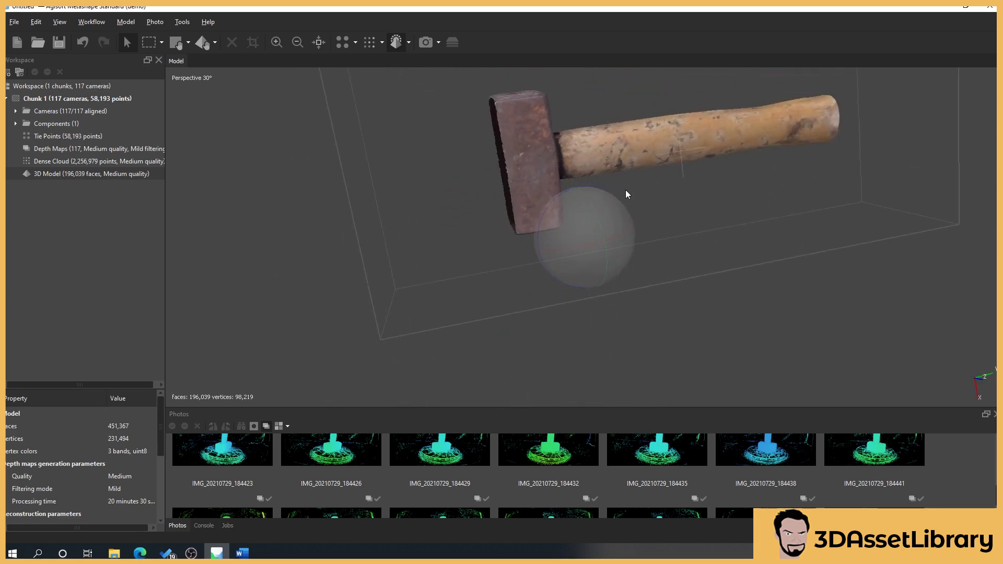
{"action": "mouse_move", "coordinate": [577, 246]}
{"action": "left_mouse_down"}
{"action": "mouse_move", "coordinate": [628, 253]}
{"action": "mouse_move", "coordinate": [577, 251]}
{"action": "left_mouse_up"}
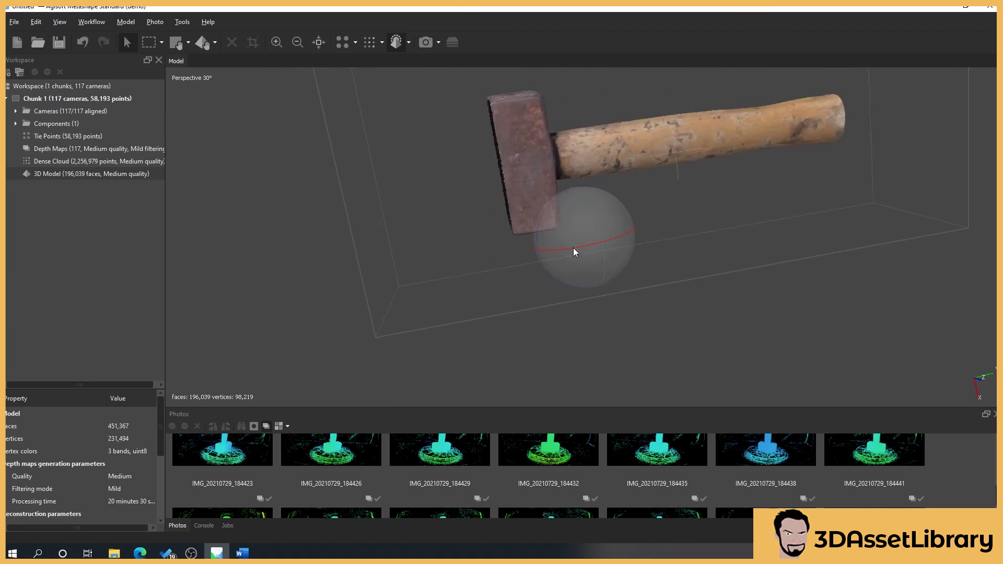
{"action": "left_click_drag", "start_coordinate": [560, 194], "coordinate": [565, 263]}
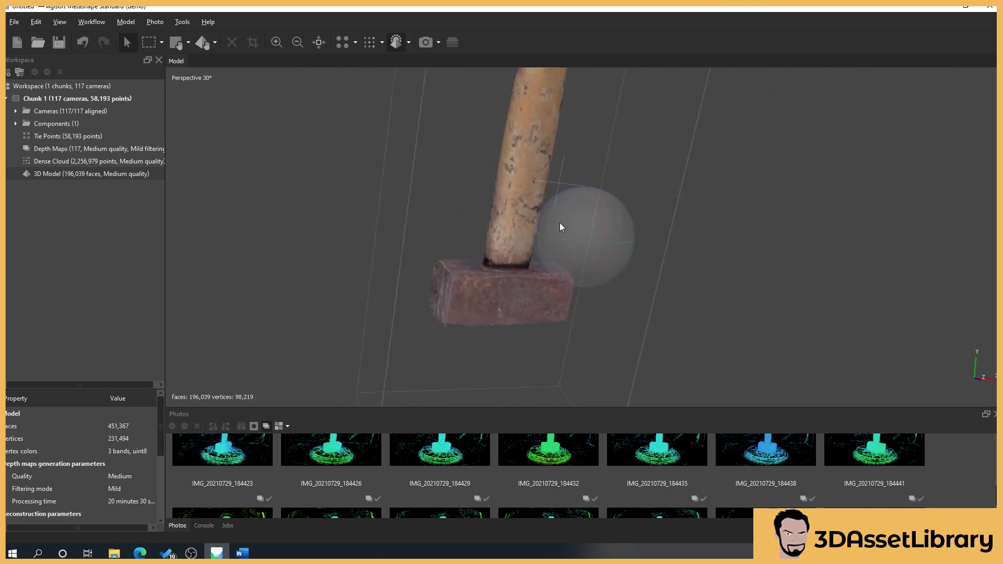
{"action": "left_click_drag", "start_coordinate": [549, 213], "coordinate": [560, 326]}
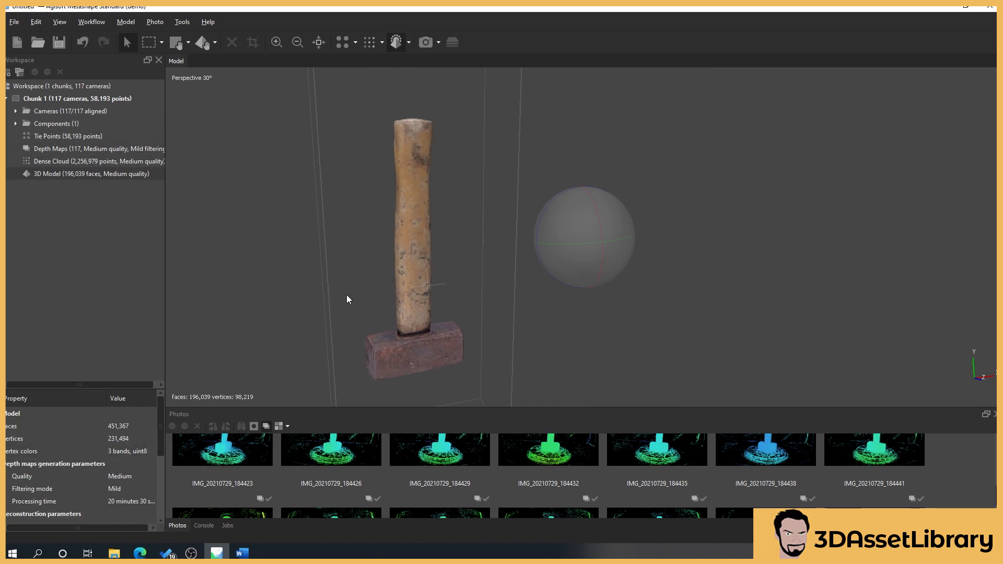
{"action": "scroll", "coordinate": [370, 322], "scroll_direction": "up", "scroll_amount": 6}
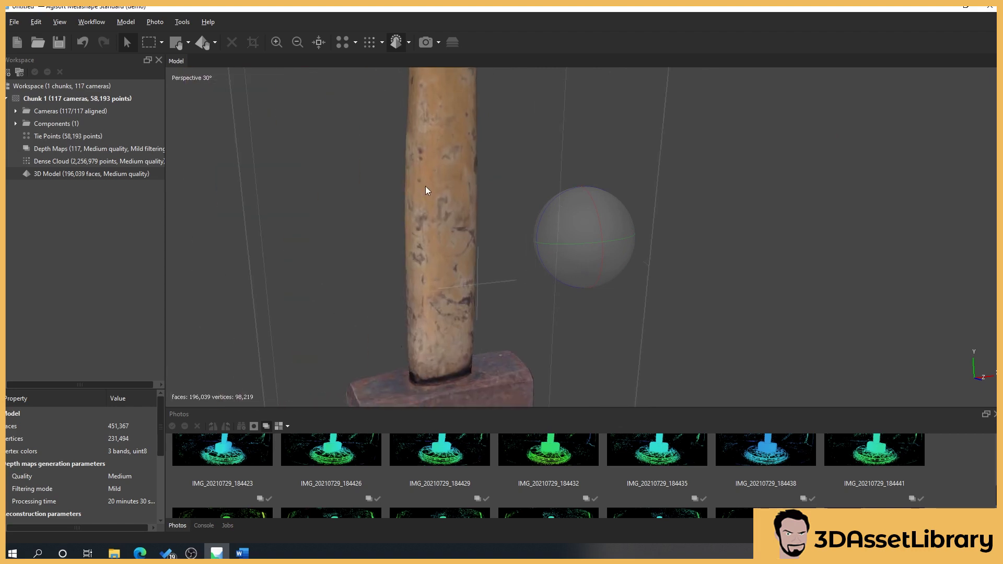
{"action": "right_click_drag", "start_coordinate": [443, 249], "coordinate": [482, 291]}
{"action": "scroll", "coordinate": [481, 292], "scroll_direction": "down", "scroll_amount": 4}
{"action": "left_click_drag", "start_coordinate": [481, 291], "coordinate": [569, 306]}
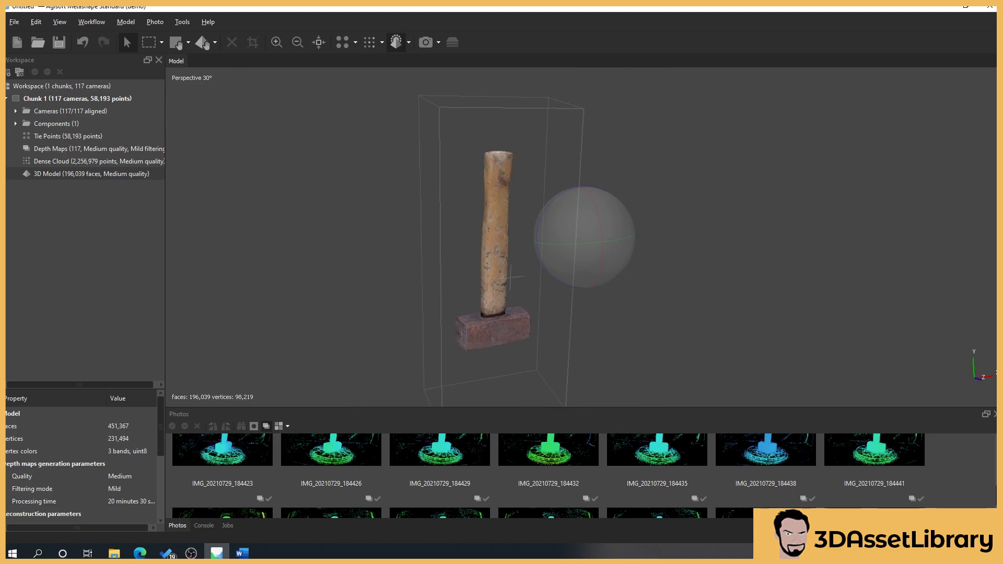